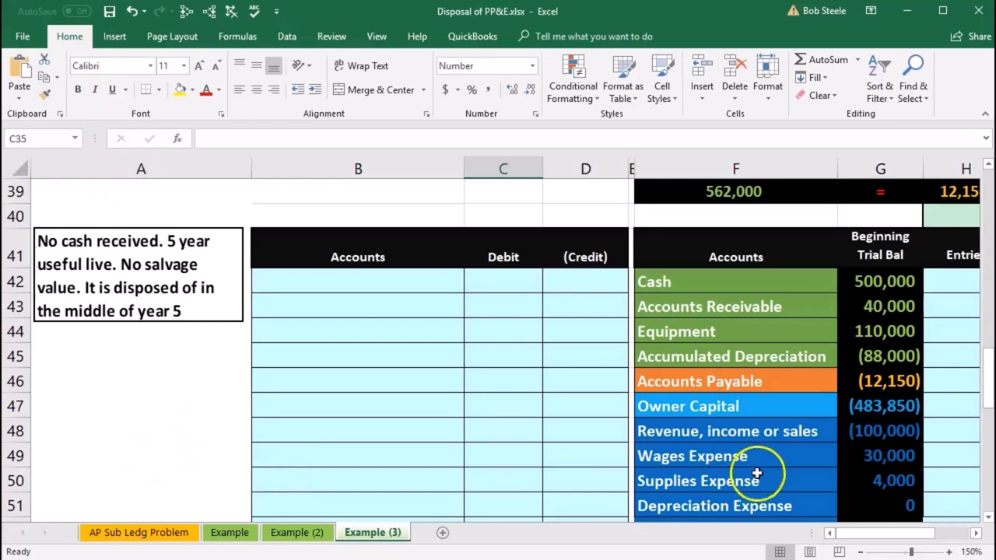
Step: Enter a cost of 110,000 and a useful life of 5 in the depreciation worksheet beside the trial balance
drag(863, 537, 873, 535)
click(821, 355)
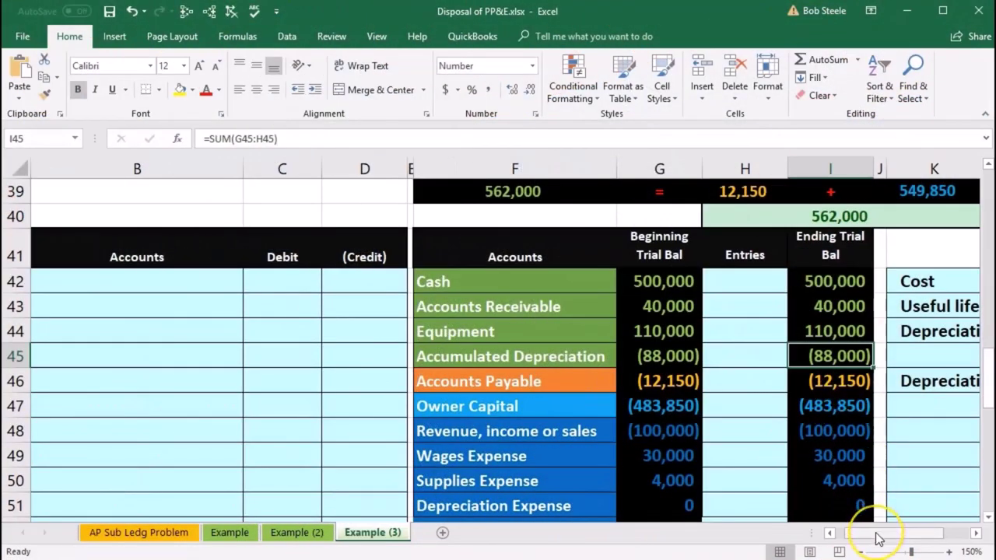
drag(878, 539, 900, 539)
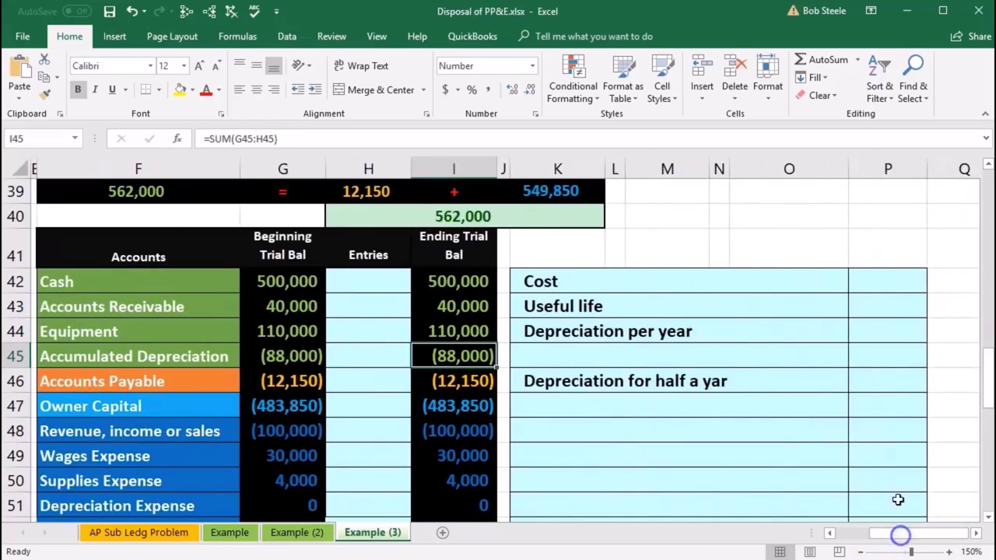
click(881, 287)
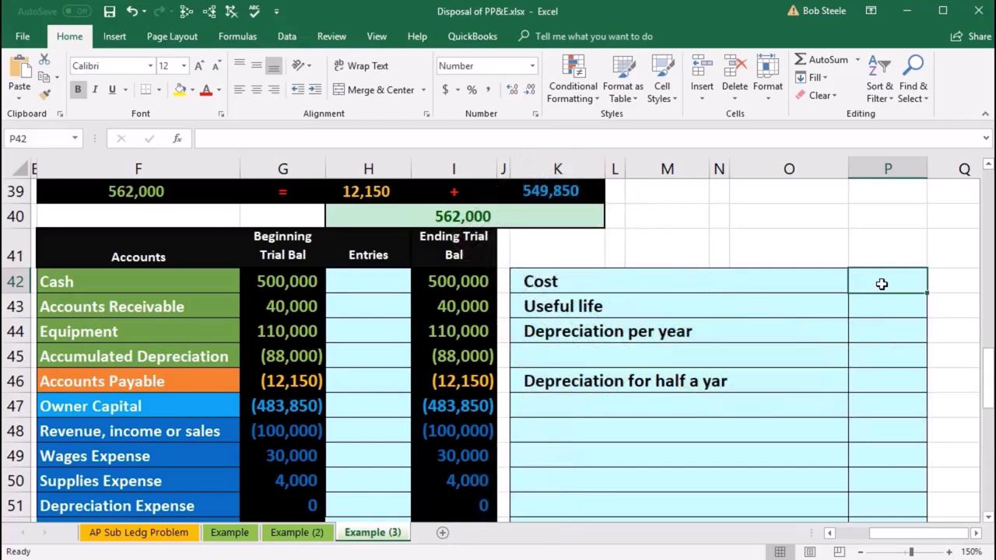
text(110,000)
key(Return)
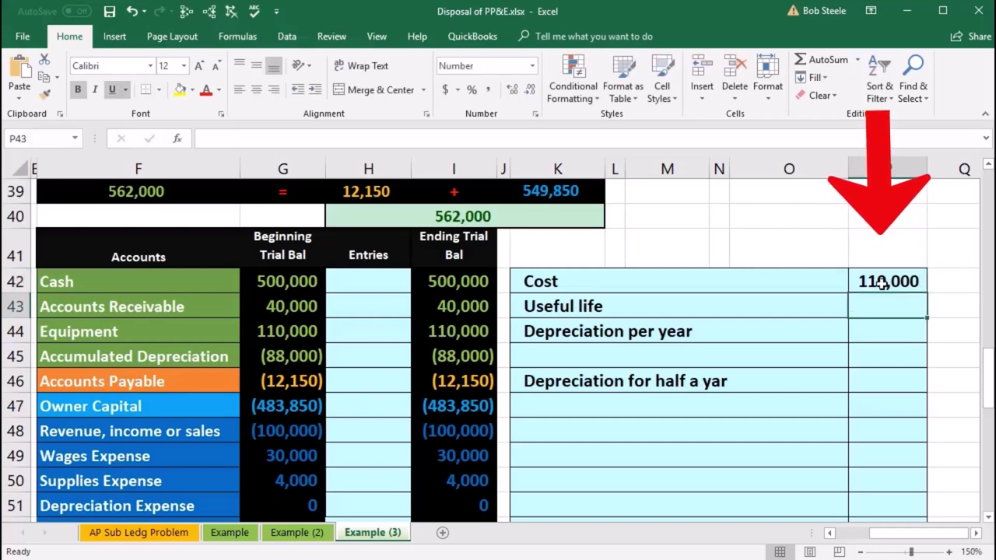
text(5)
key(Return)
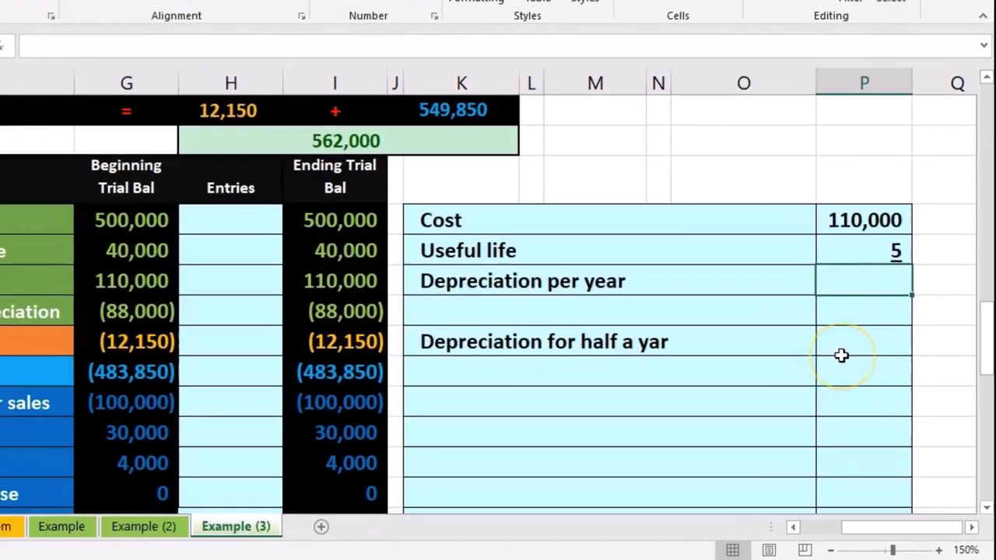
Step: Calculate the depreciation per year in P44 as cost divided by useful life, using =P42/P43
text(=)
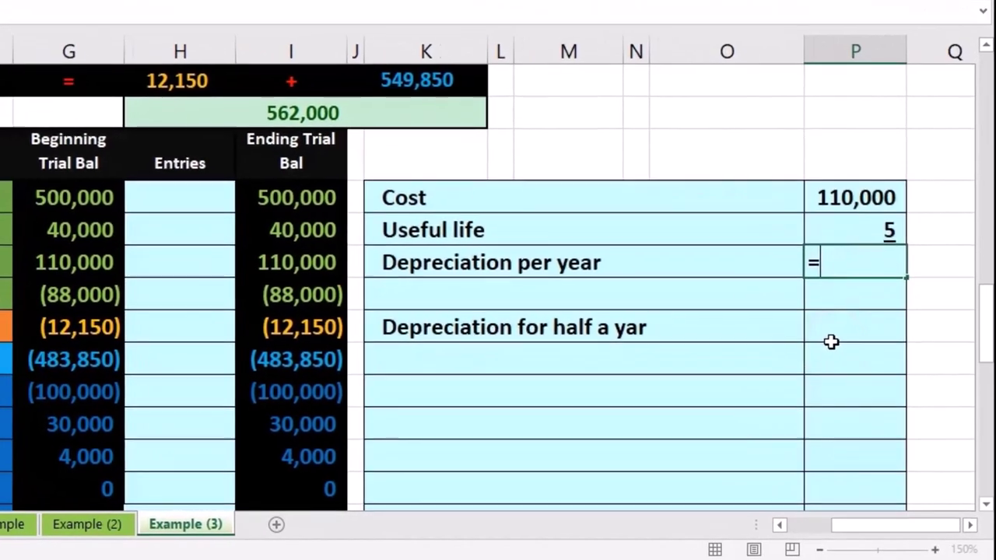
click(838, 201)
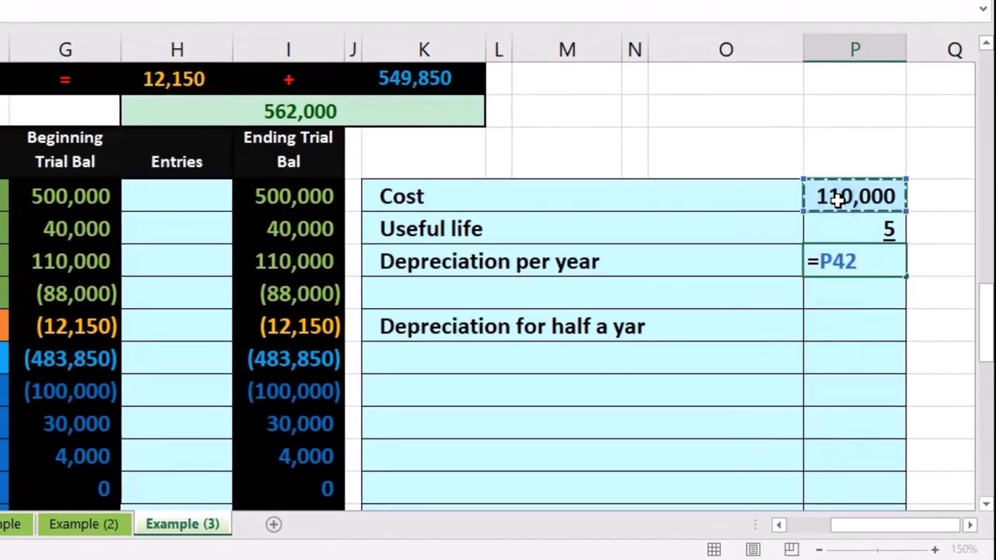
text(/)
click(832, 227)
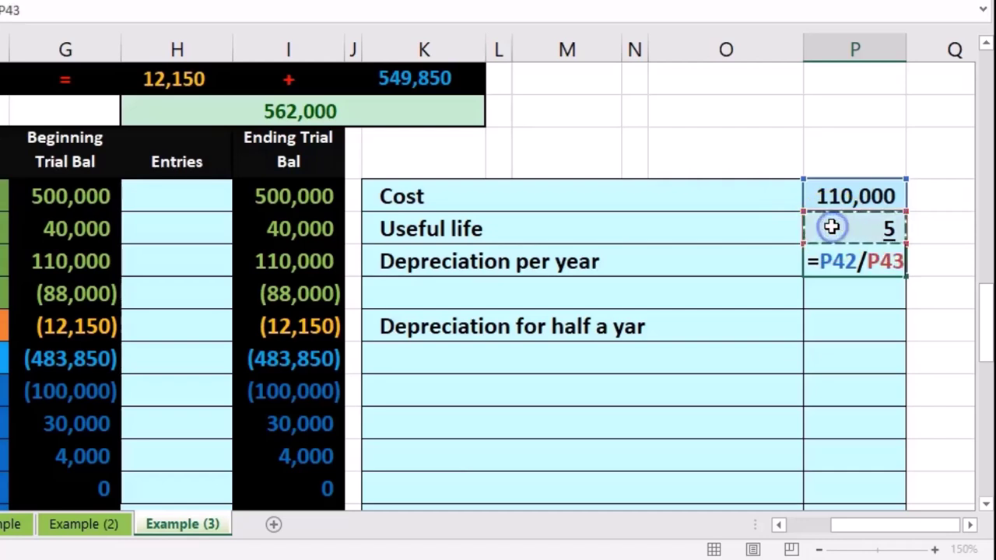
key(Return)
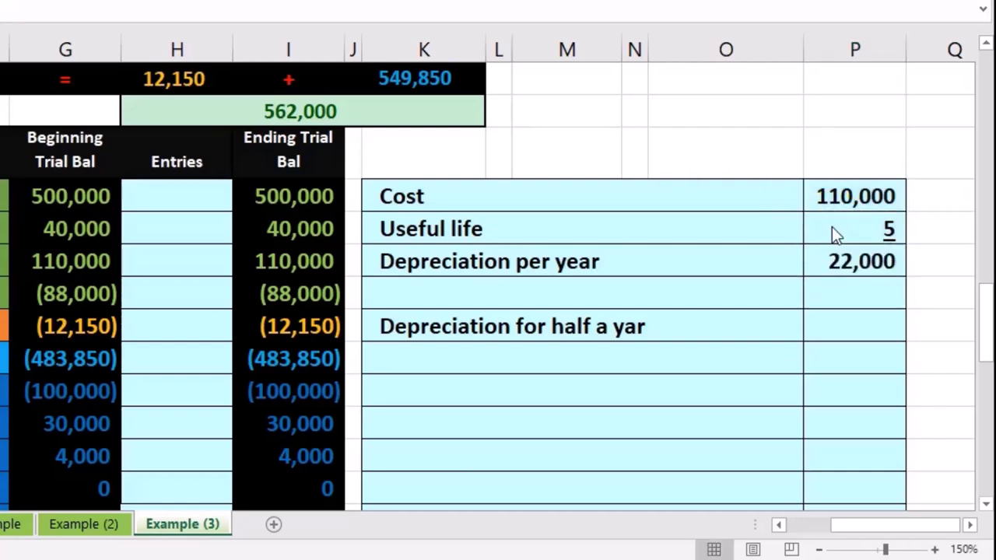
Step: Switch to Calculator and divide the 88,000 accumulated depreciation by 22,000 to check the number of years already depreciated
drag(755, 73, 558, 9)
click(546, 277)
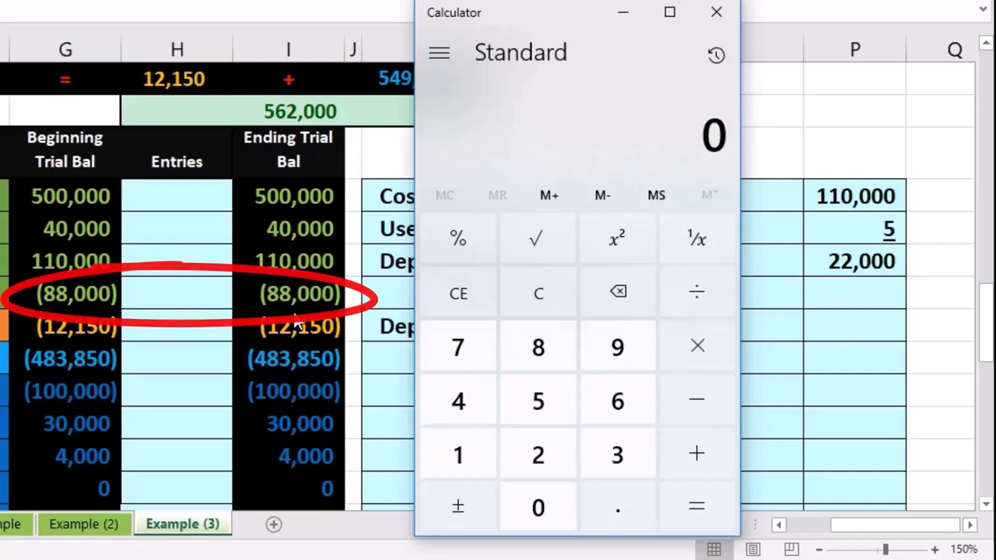
text(880000)
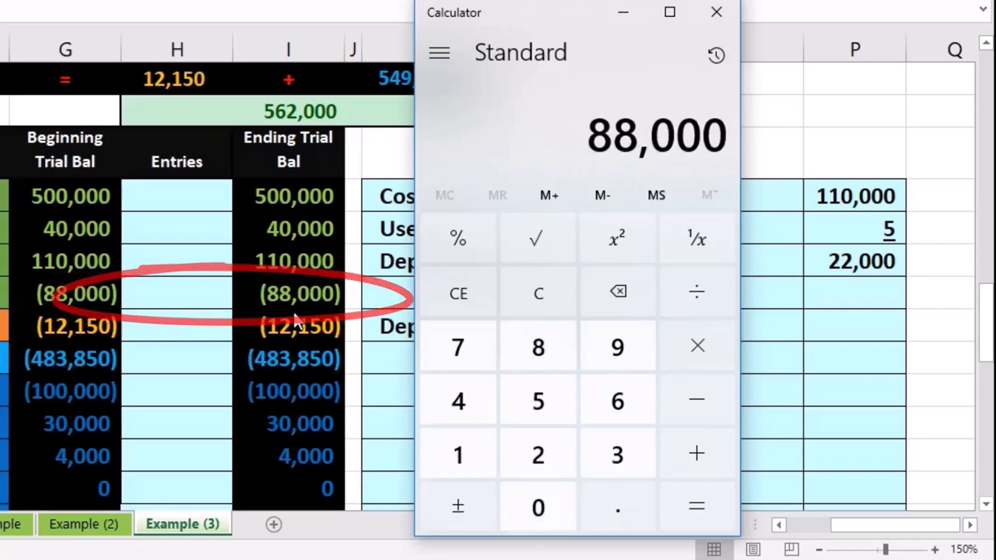
key(slash)
text(22,000)
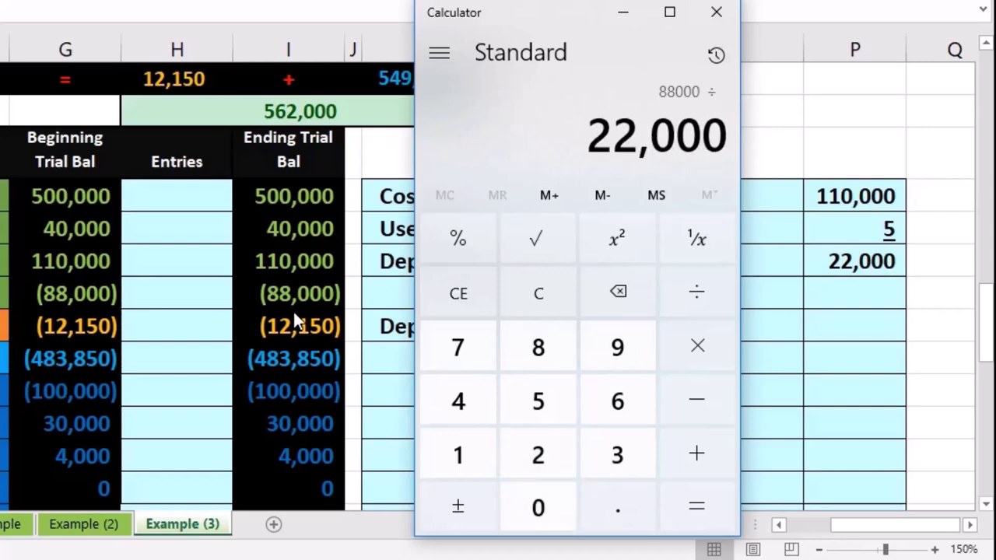
key(Return)
click(652, 201)
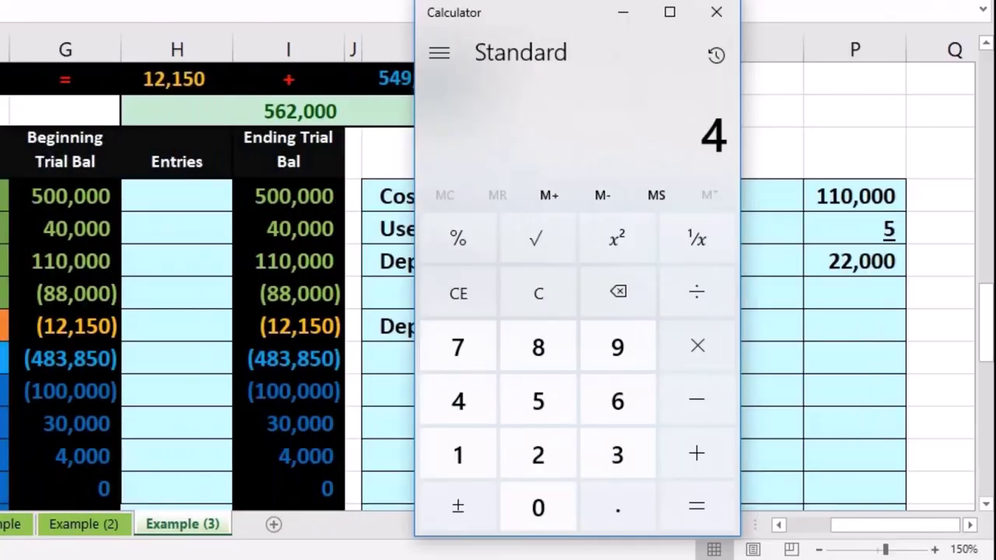
drag(539, 31, 651, 31)
click(821, 11)
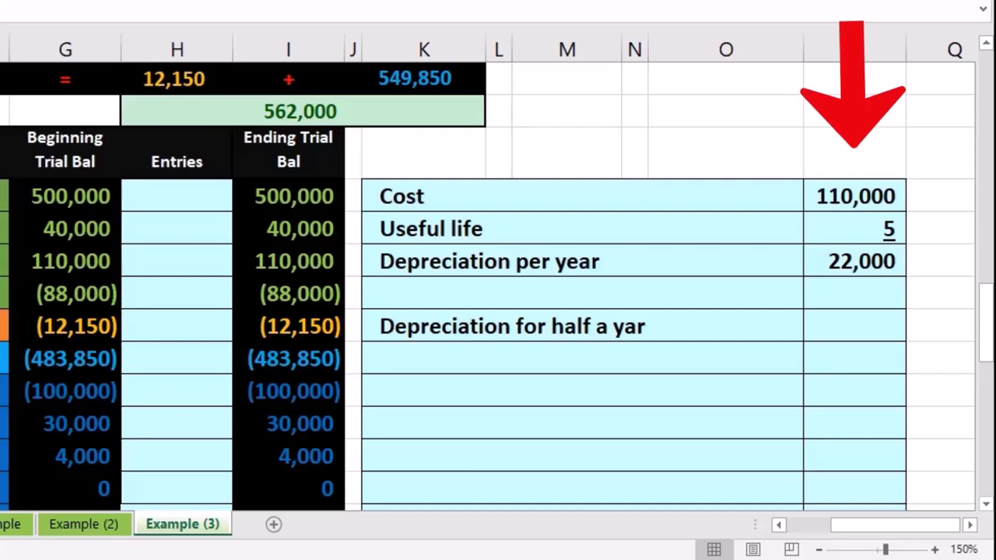
Step: Enter 2 as the divisor in P45 and calculate the half-year depreciation in P46 with =P44/P45
click(856, 295)
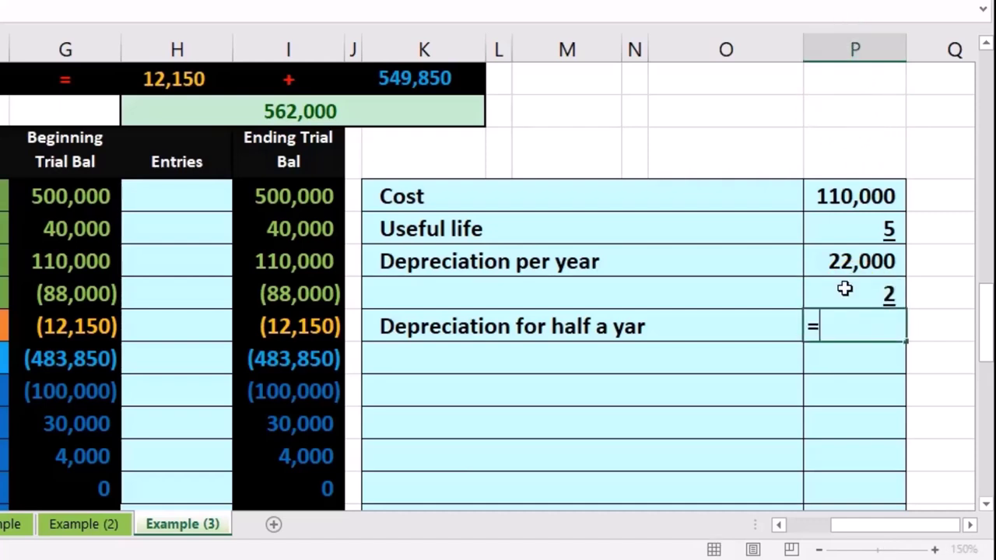
text(=)
click(846, 266)
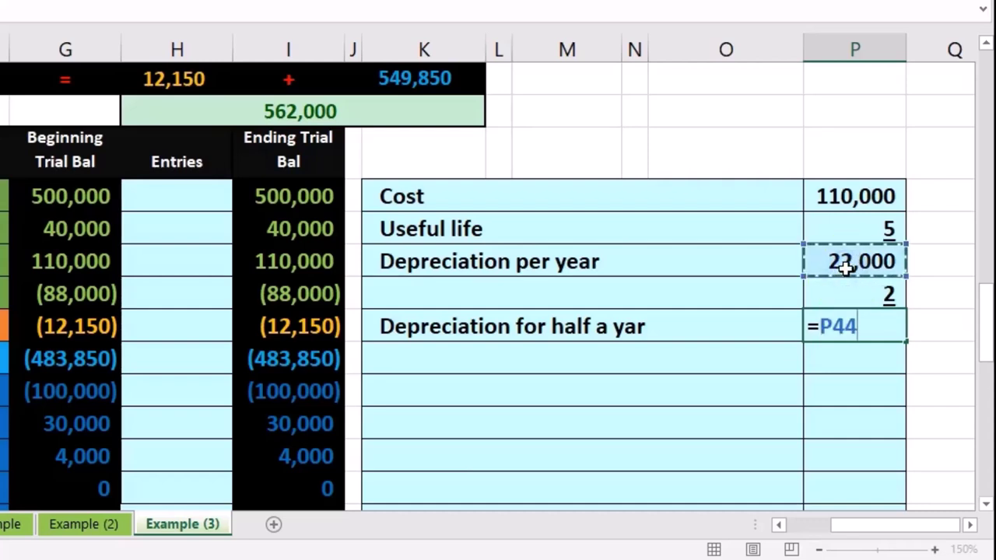
click(835, 284)
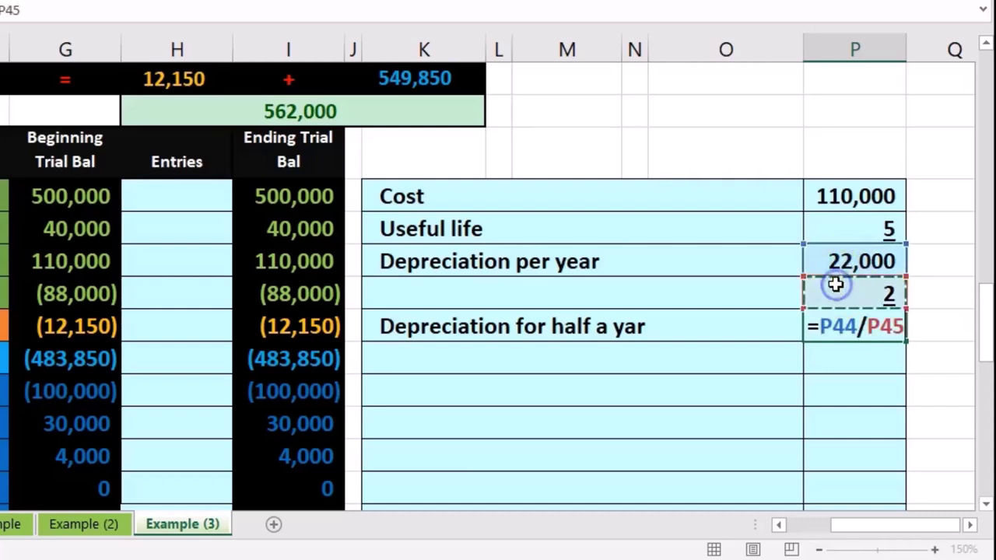
key(Return)
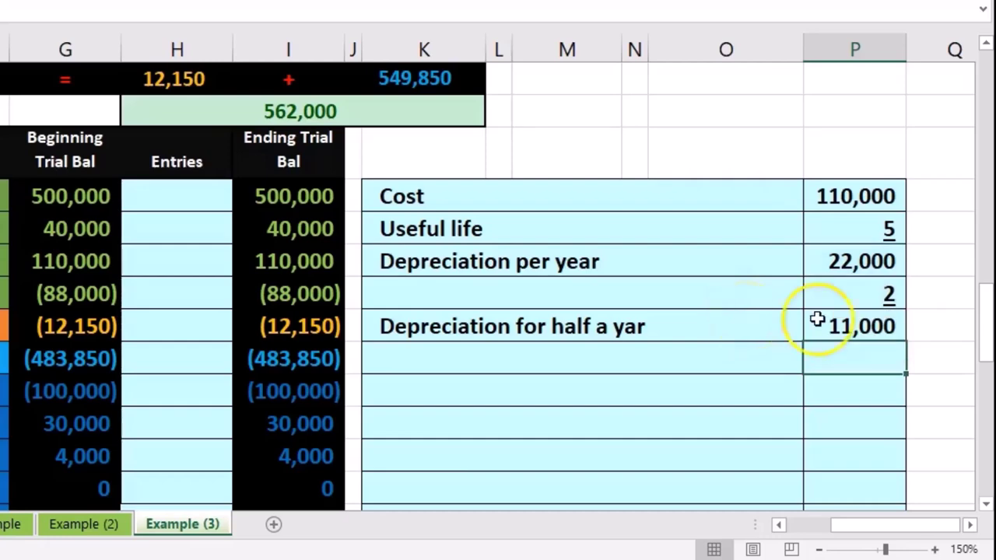
Step: Check the half-year depreciation in Calculator by dividing 110,000 by 5 and the result by 2
drag(454, 52, 216, 37)
click(196, 313)
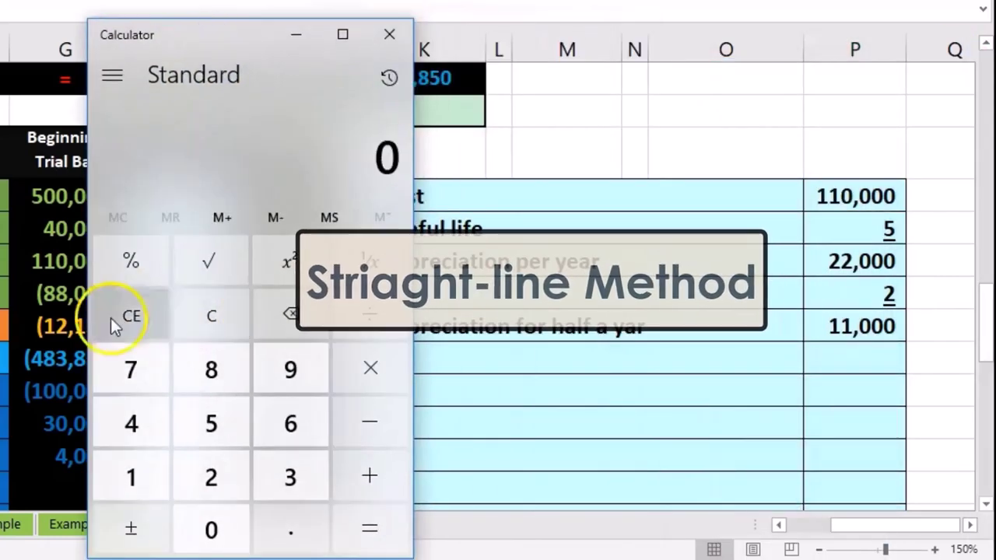
text(1100)
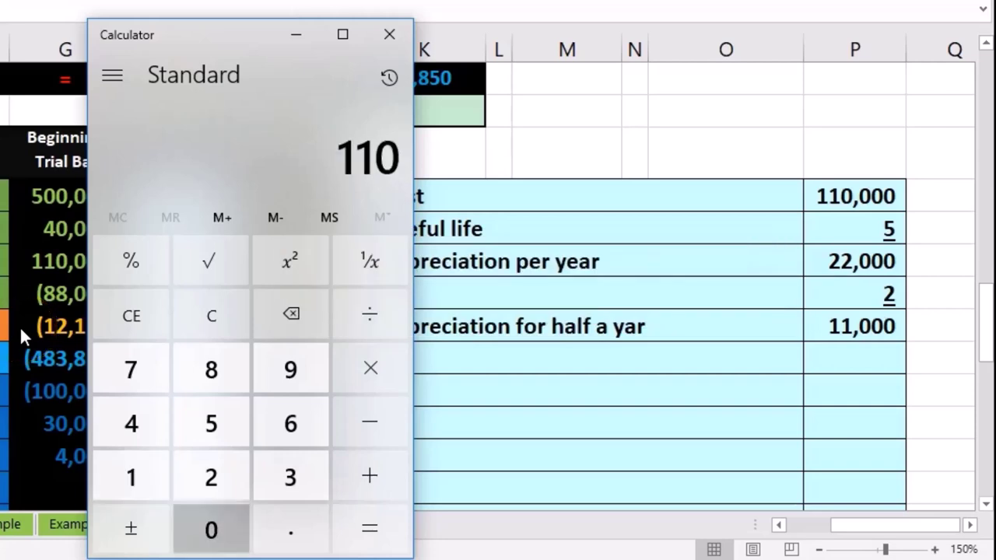
text(00/5=)
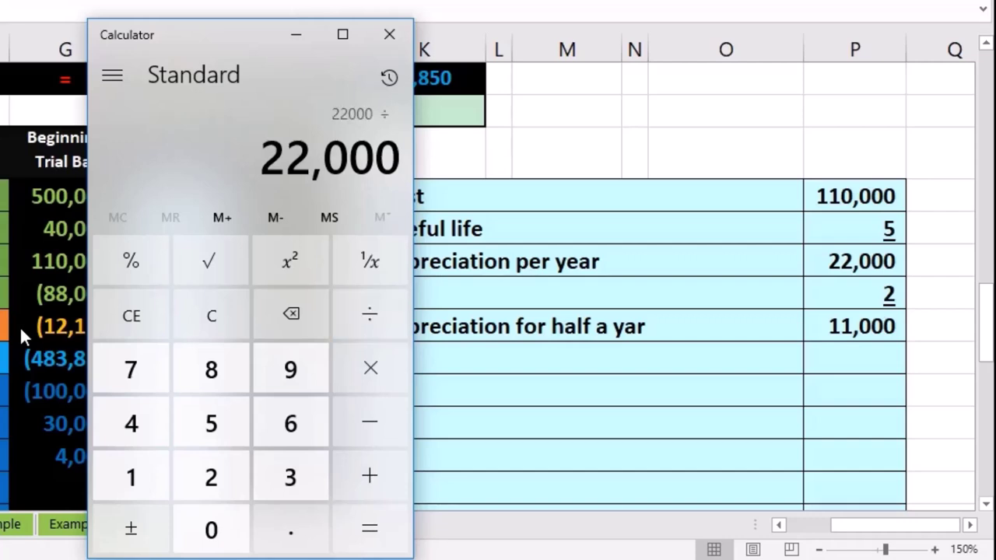
text(2=)
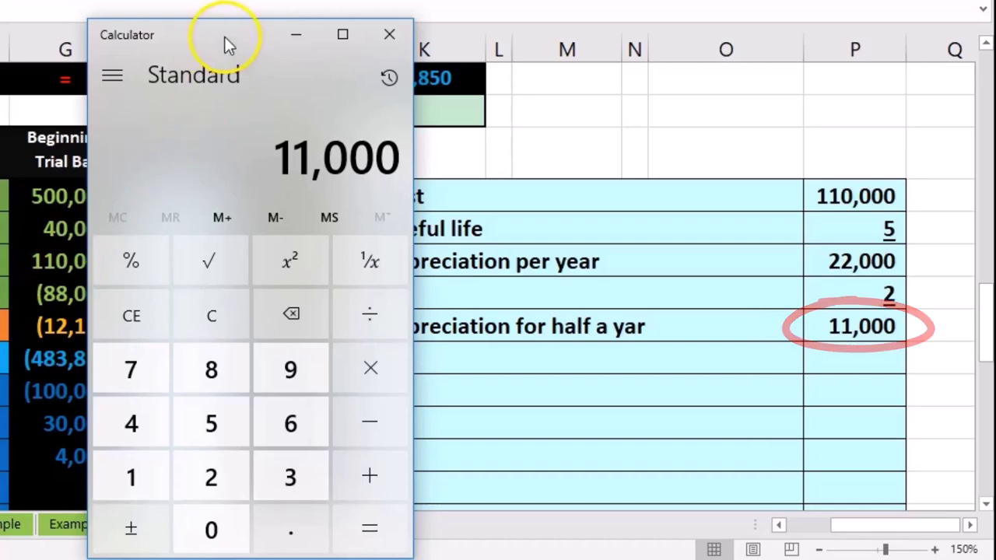
drag(222, 36, 995, 67)
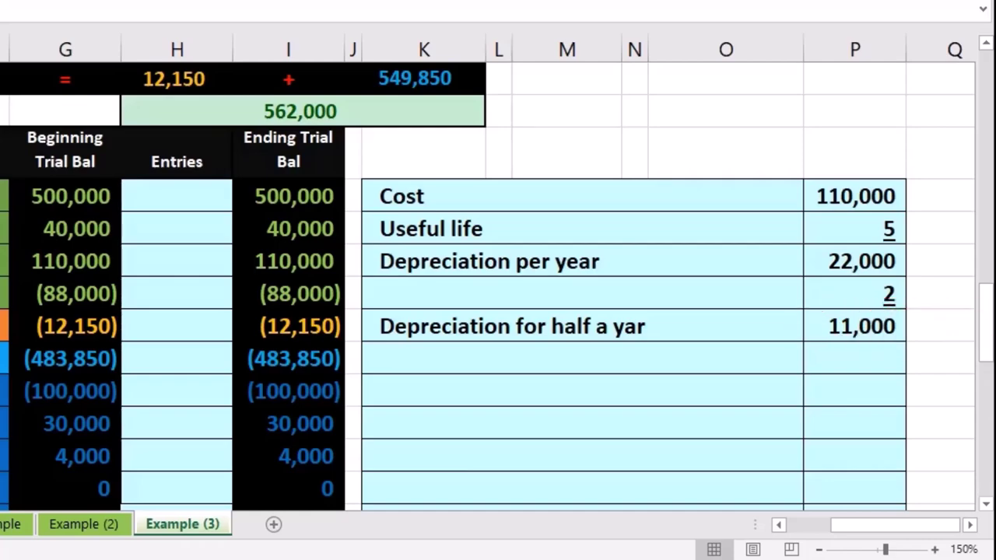
Step: Examine the accumulated depreciation, depreciation expense and gain or loss on disposal accounts in the trial balance
click(854, 357)
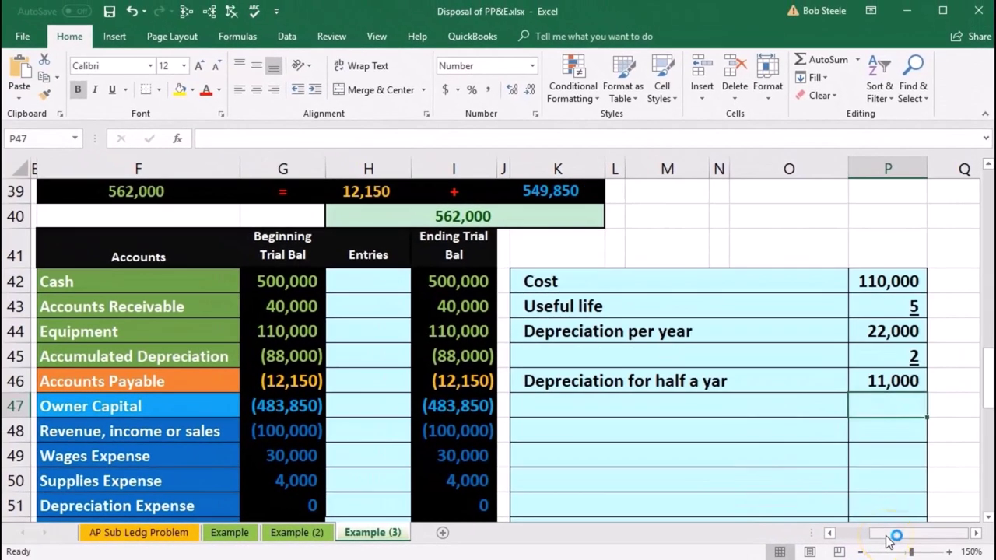
drag(889, 541, 867, 537)
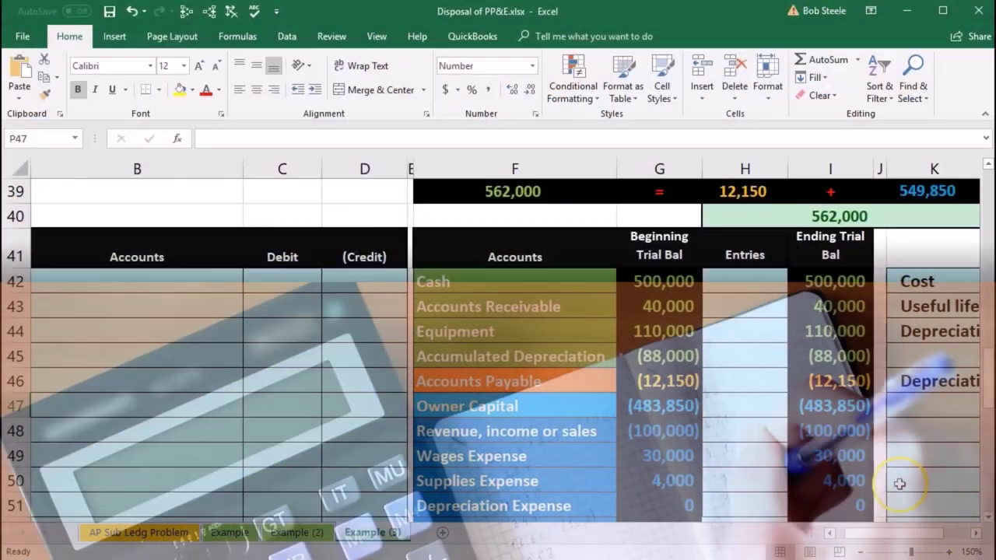
click(670, 356)
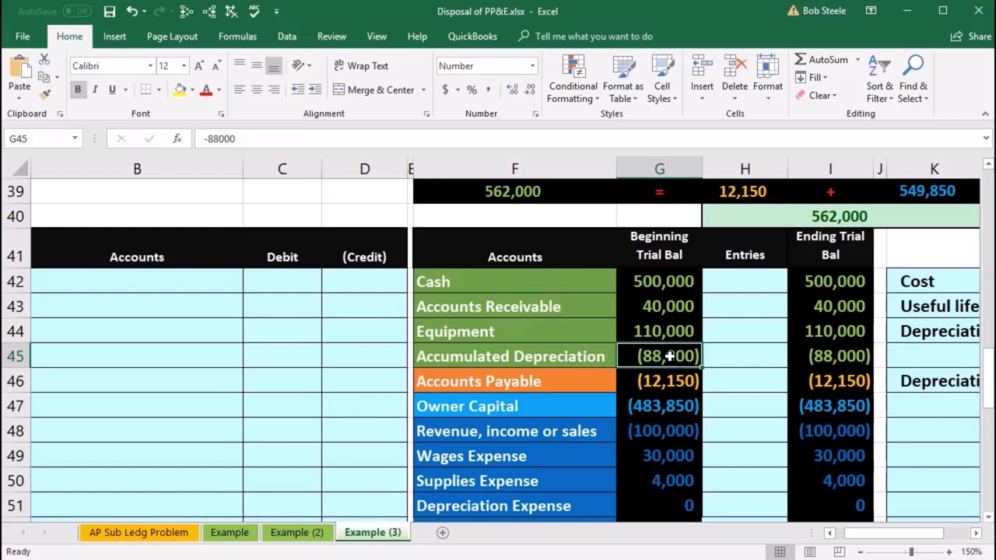
scroll(669, 355, down, 1)
click(681, 439)
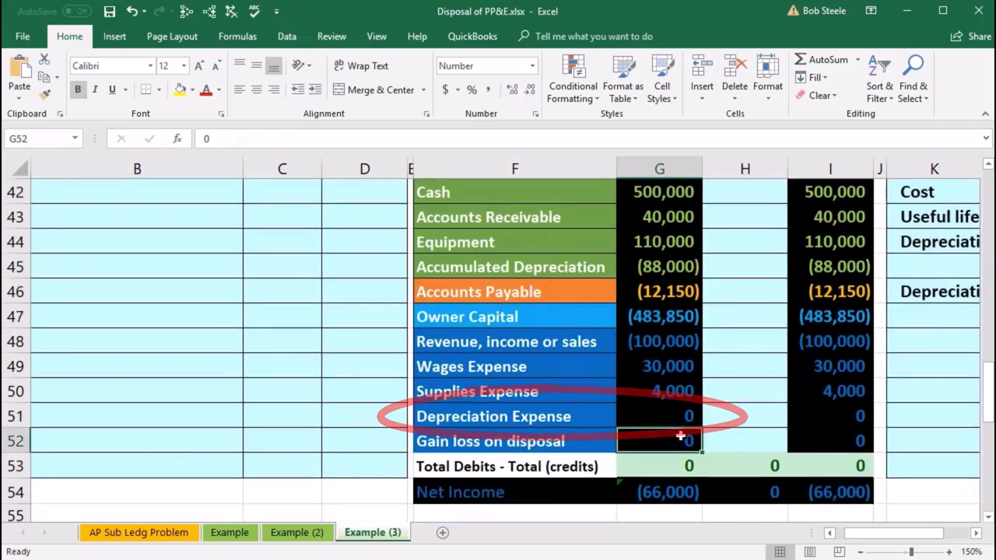
click(565, 413)
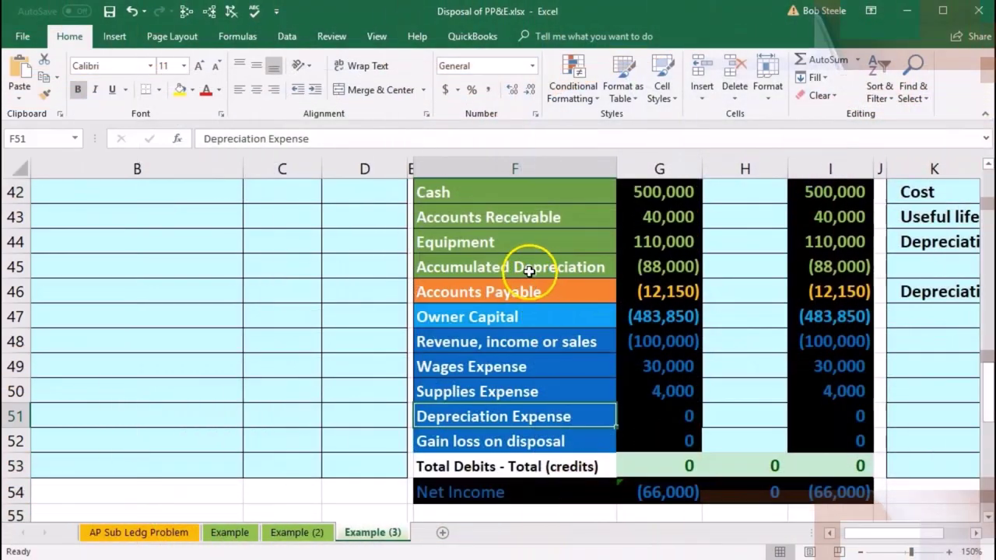
click(529, 267)
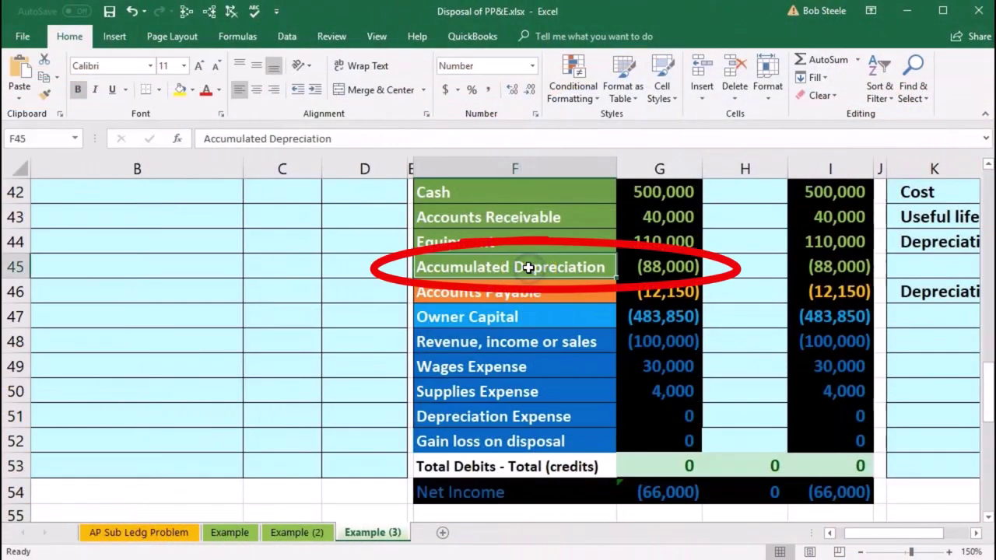
Step: Copy the Depreciation Expense account name from the trial balance and paste it as values into journal cell B42
click(541, 419)
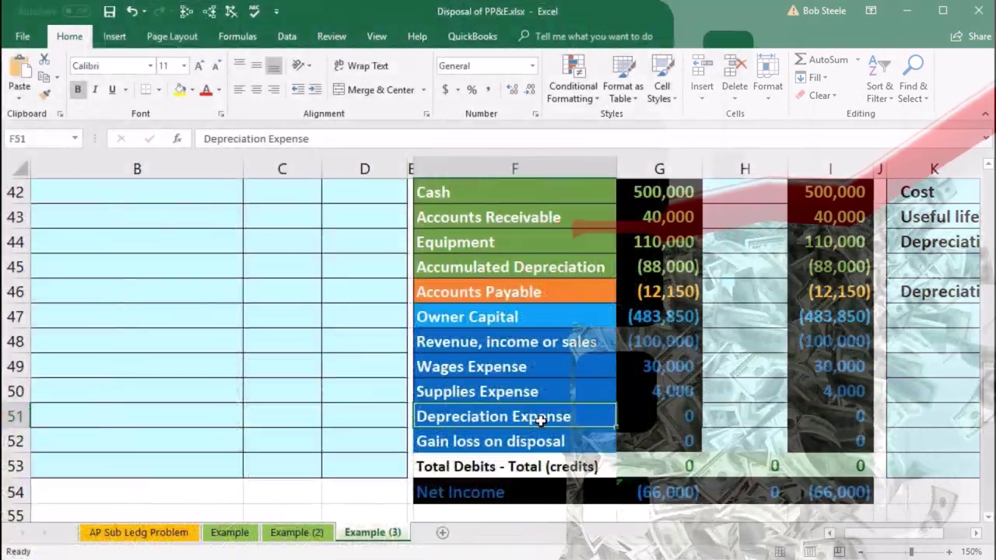
right_click(541, 418)
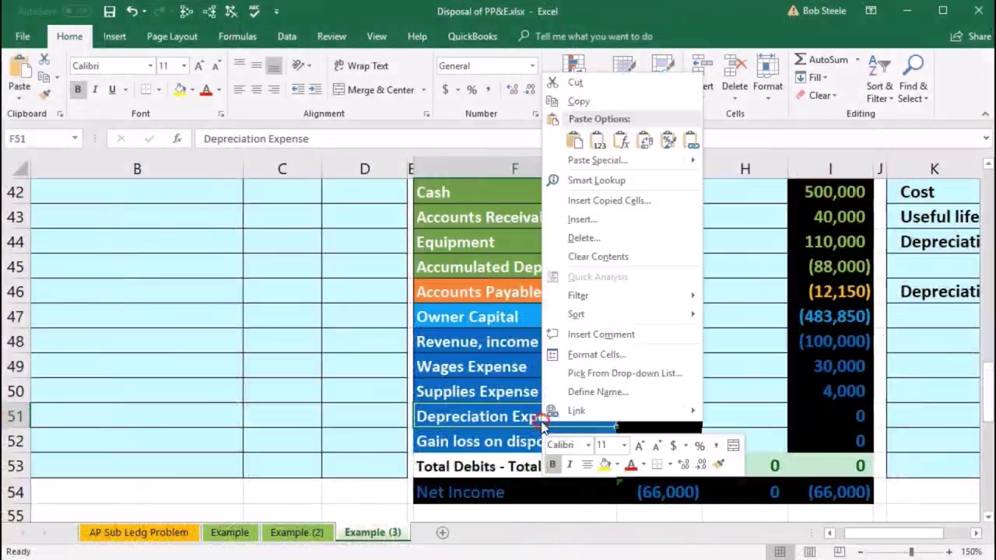
click(579, 103)
scroll(233, 373, up, 1)
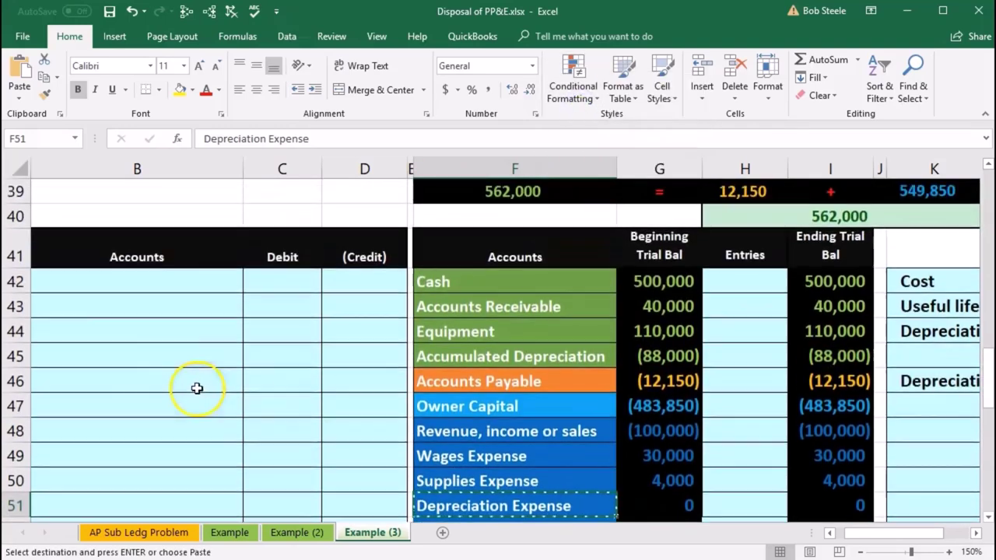
right_click(86, 278)
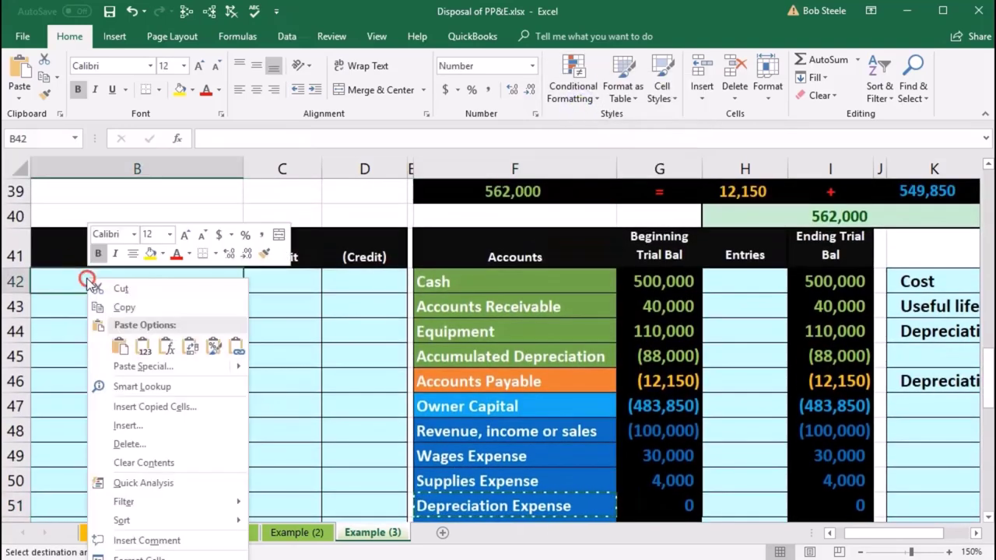
click(143, 344)
Step: Enter the Depreciation Expense debit in C42 by linking it to the half-year depreciation with =P46
click(272, 284)
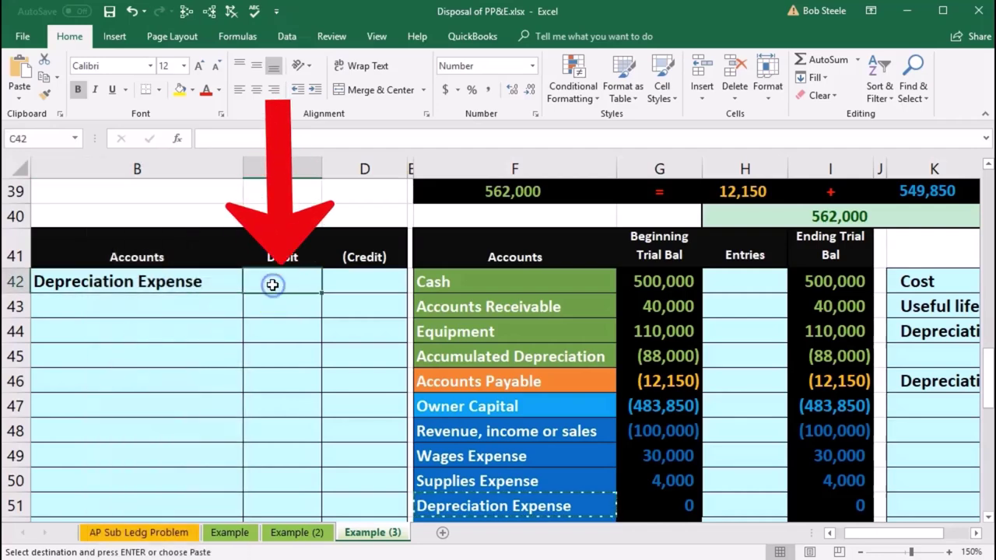
text(=)
key(Right)
key(Right)
key(Right)
key(Right)
key(Right)
key(Right)
key(Right)
key(Right)
key(Right)
key(Right)
key(Right)
key(Right)
key(Right)
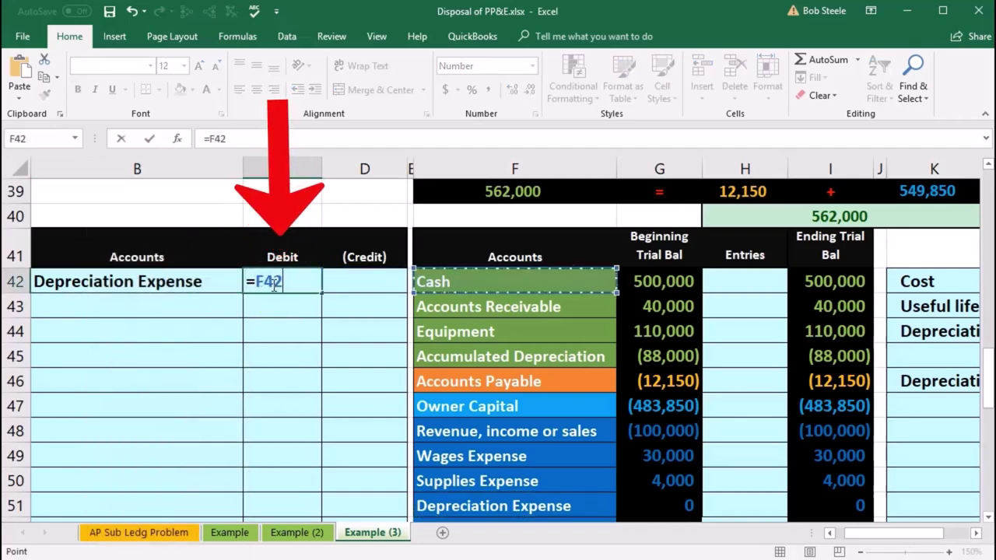
key(Down)
key(Down)
key(Down)
key(Down)
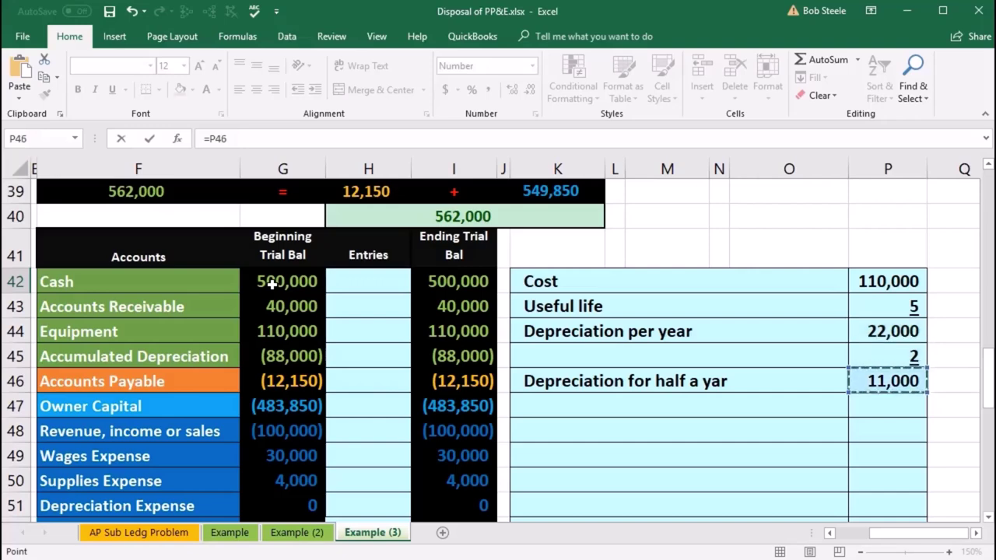
key(Return)
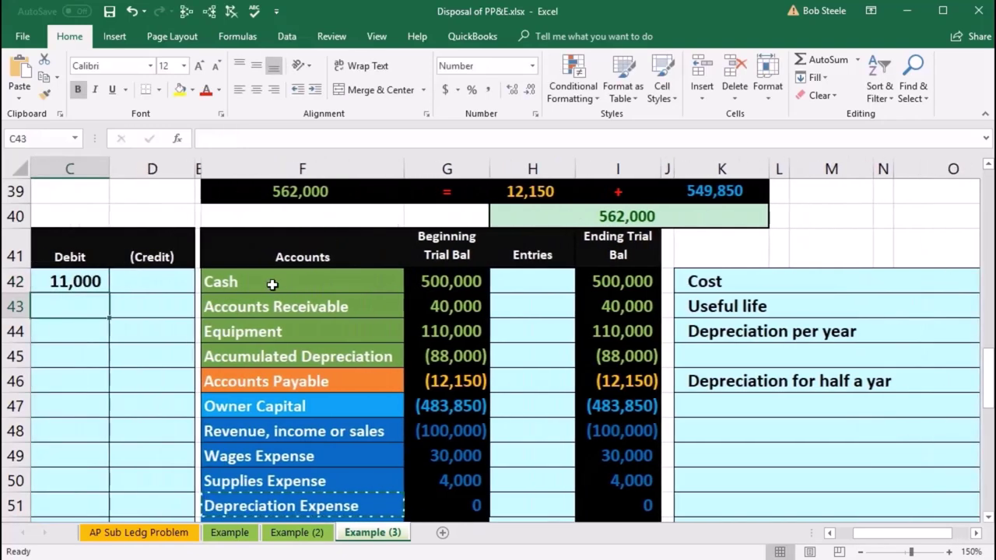
Step: Enter the matching credit in D43 as the negative of the debit in C42
key(Left)
key(Left)
key(Right)
key(Right)
key(Right)
key(Right)
key(Right)
key(Right)
key(Right)
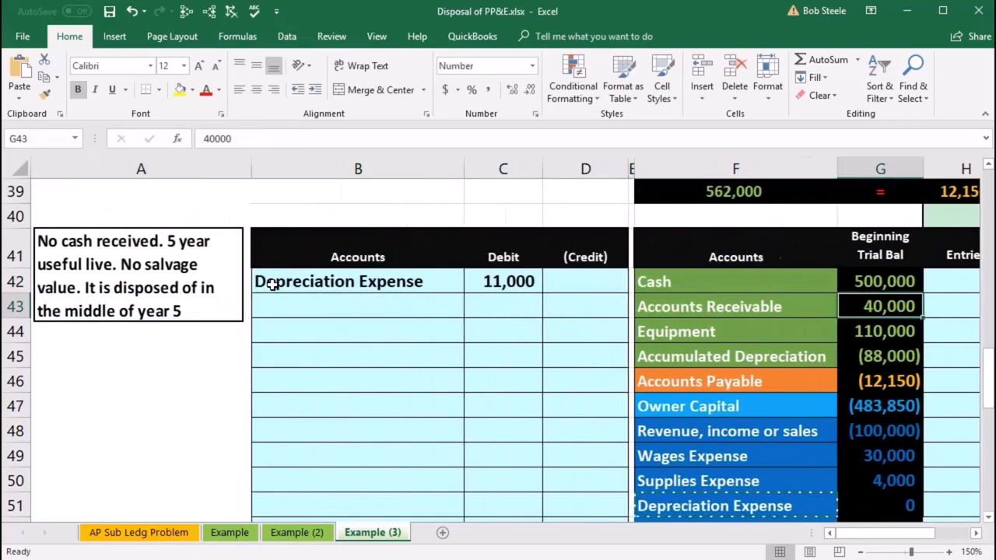
click(358, 309)
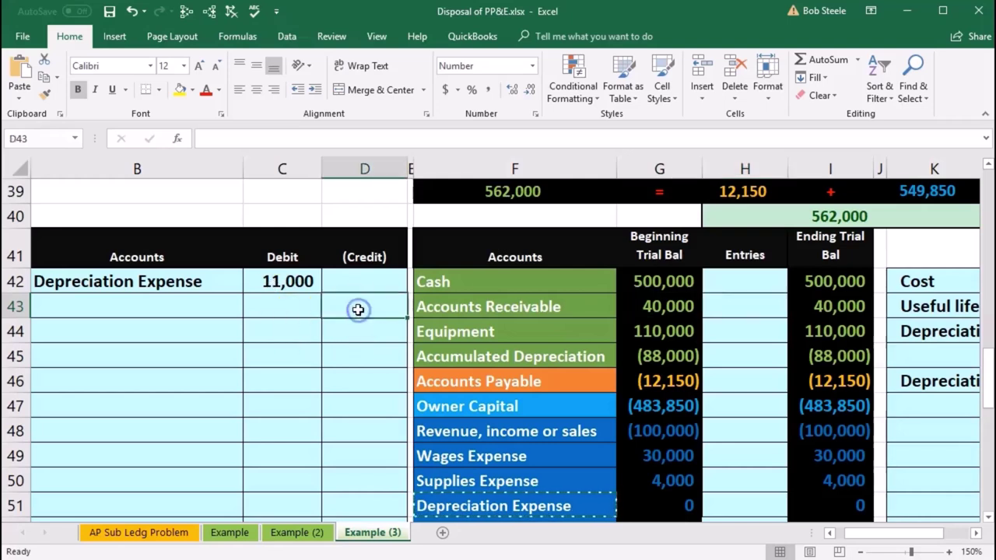
click(276, 281)
key(Return)
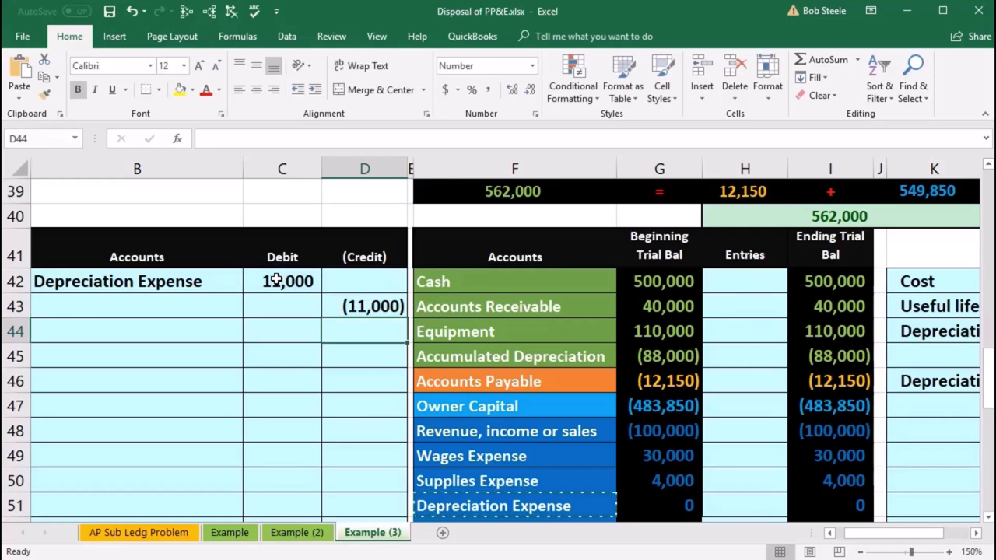
Step: Copy the Accumulated Depreciation account name from the trial balance, paste it as values into B43 and indent it
click(507, 357)
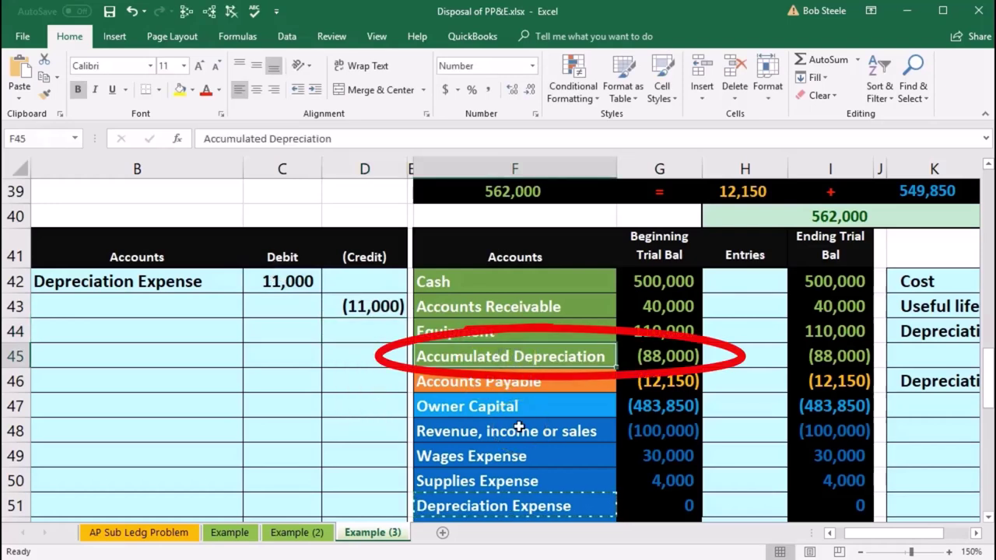
right_click(517, 354)
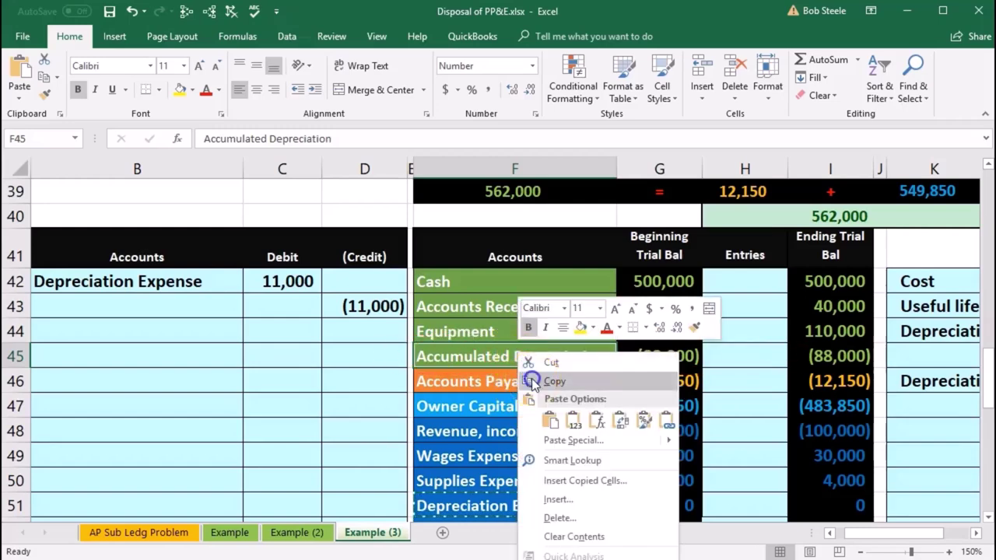
click(534, 381)
click(125, 305)
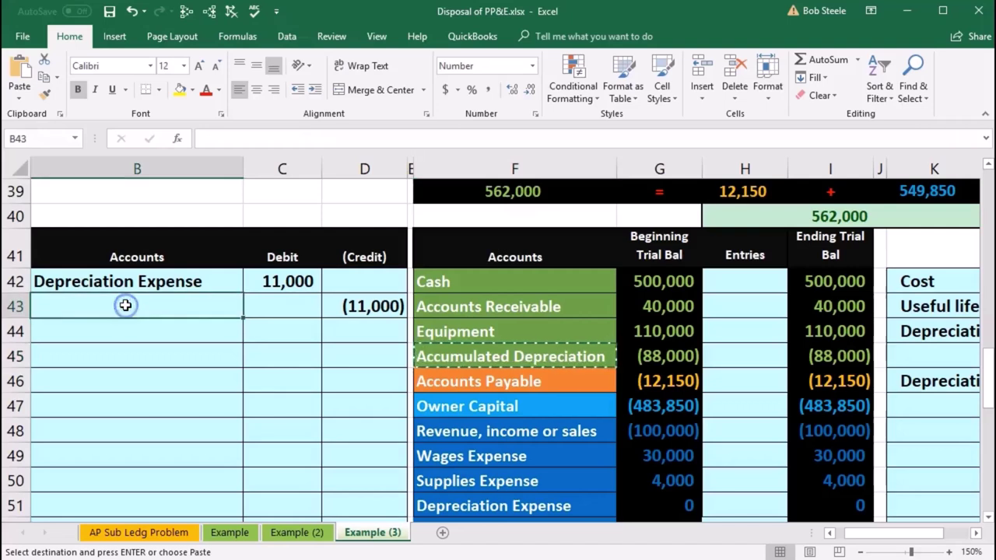
right_click(126, 305)
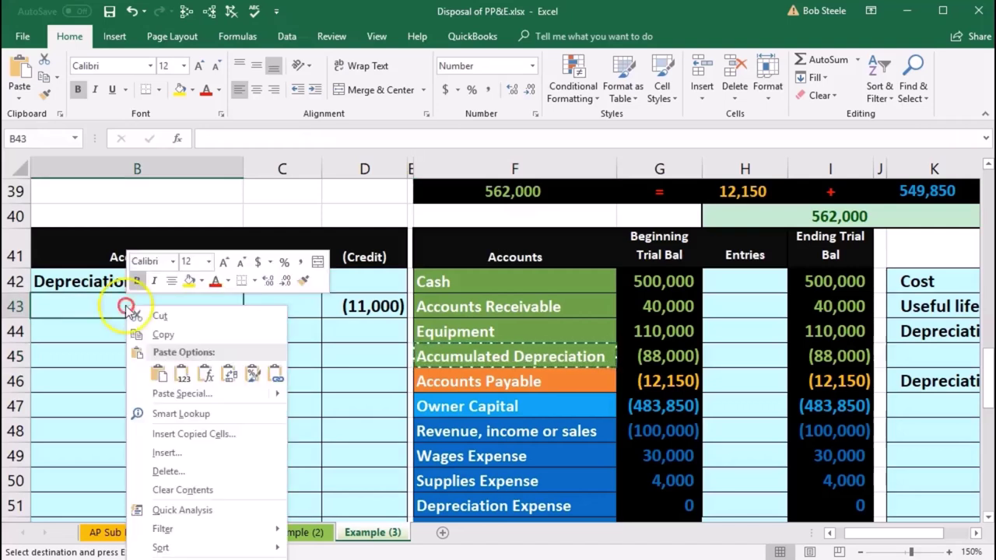
click(181, 373)
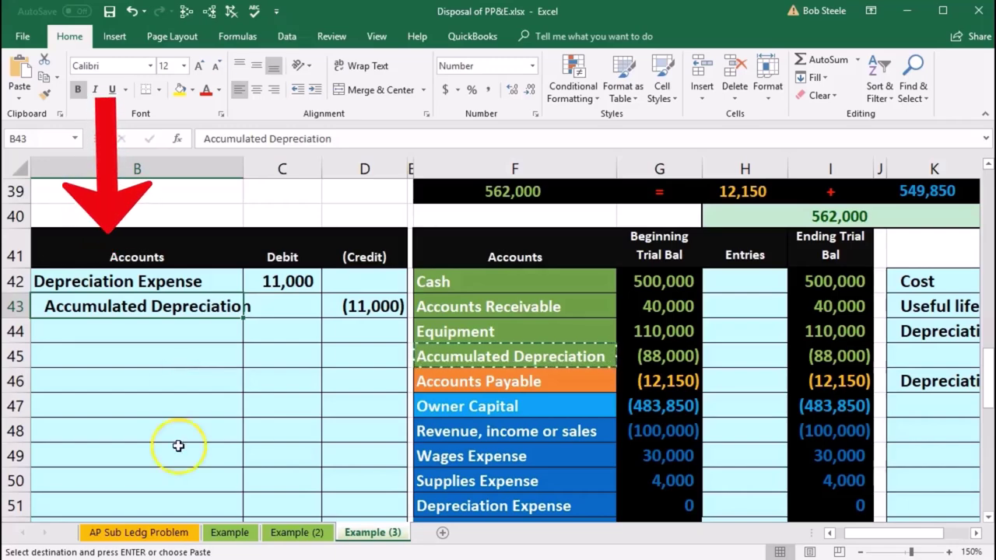
click(145, 351)
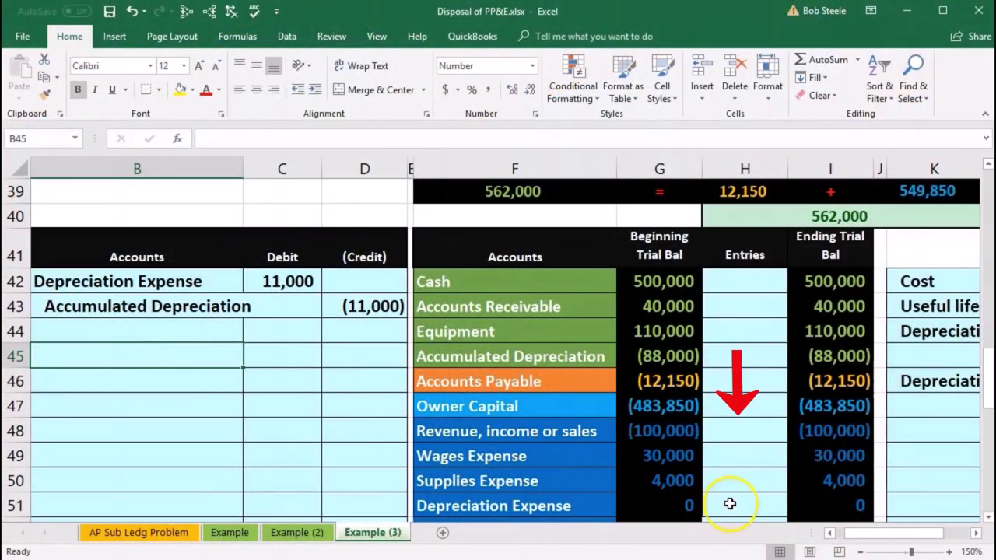
Step: Post the depreciation debit to the Depreciation Expense entry cell H51 by linking it to C42
click(730, 504)
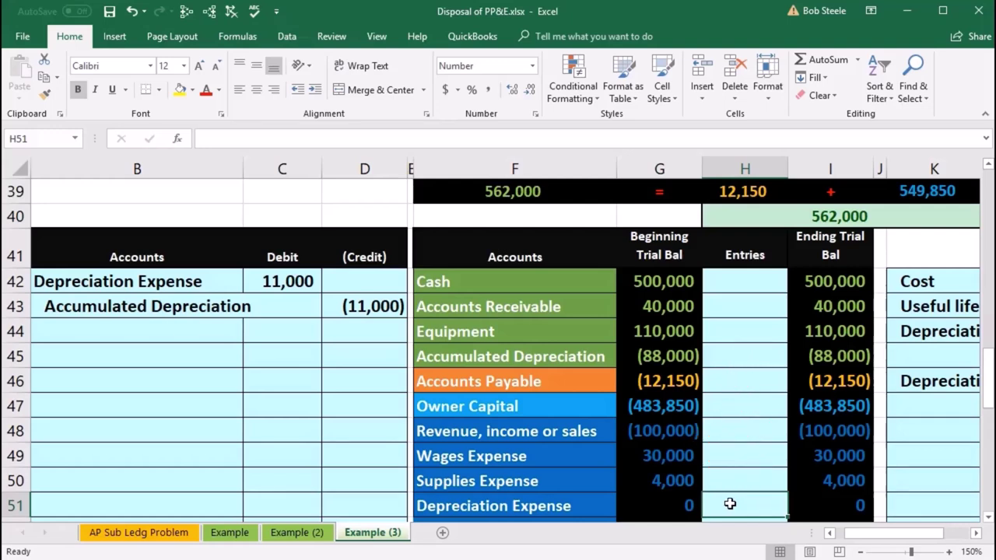
text(=)
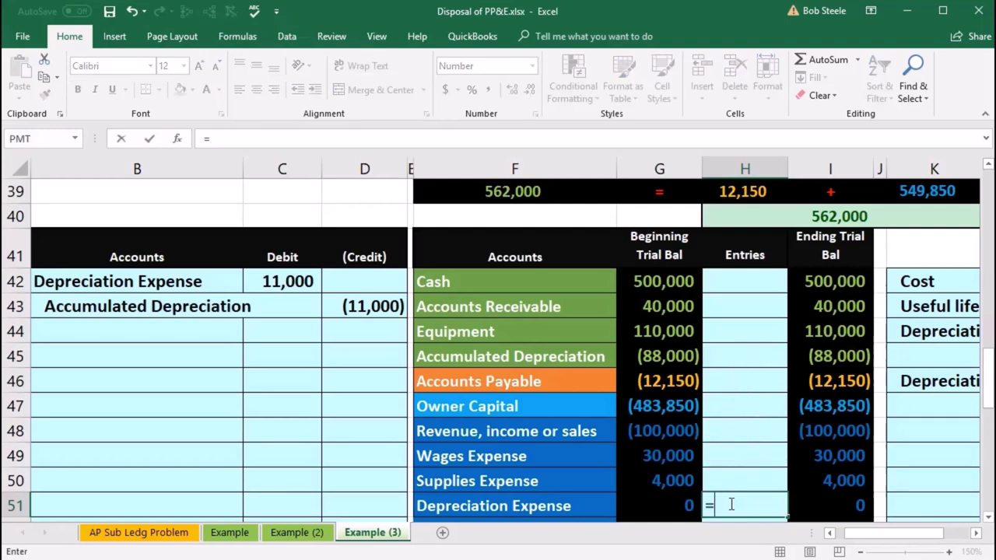
click(292, 283)
key(Return)
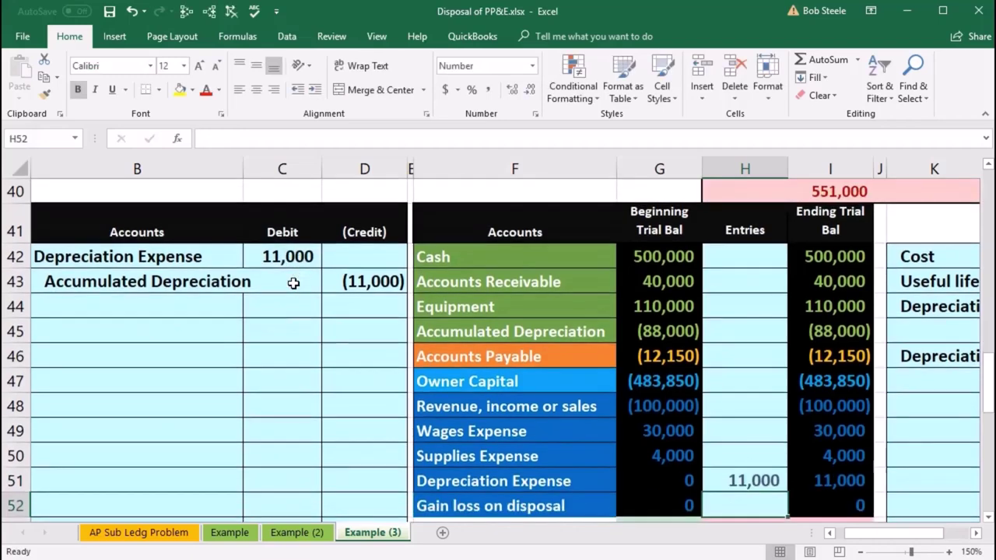
Step: Examine the ending Depreciation Expense balance in I51 and the net income formula in I54
scroll(436, 391, down, 1)
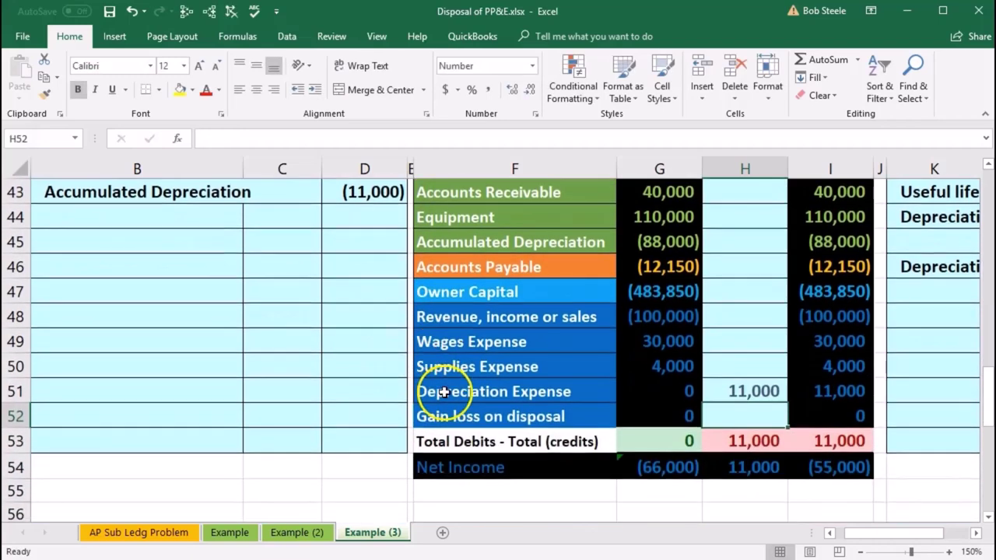
click(815, 388)
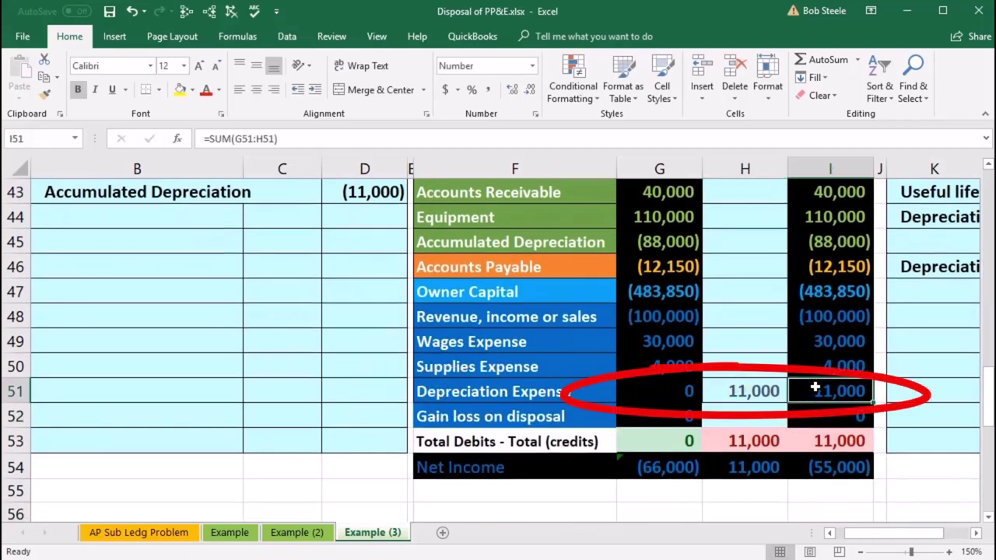
click(833, 467)
double_click(833, 467)
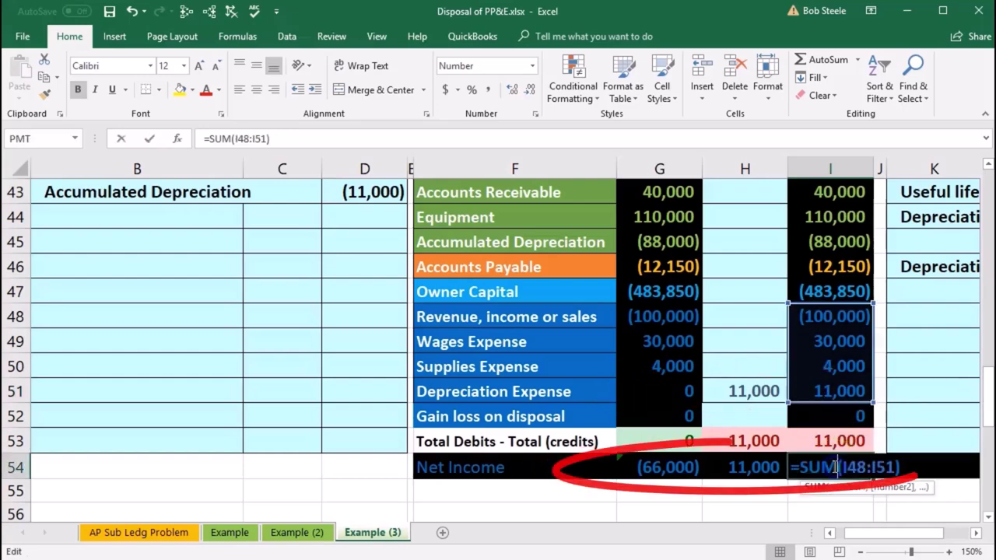
key(Return)
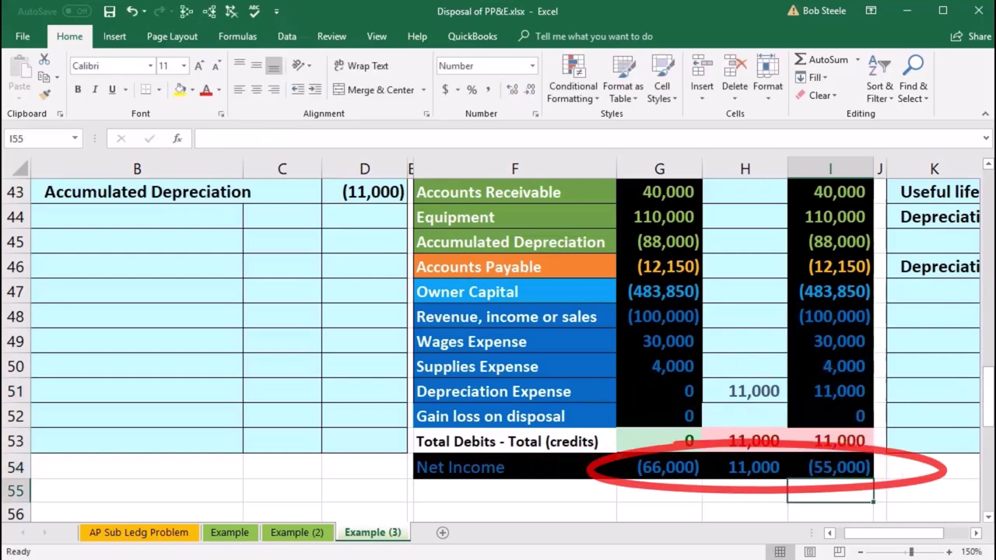
Step: Post the depreciation credit to the Accumulated Depreciation entry cell H45 with =D43
scroll(663, 453, up, 1)
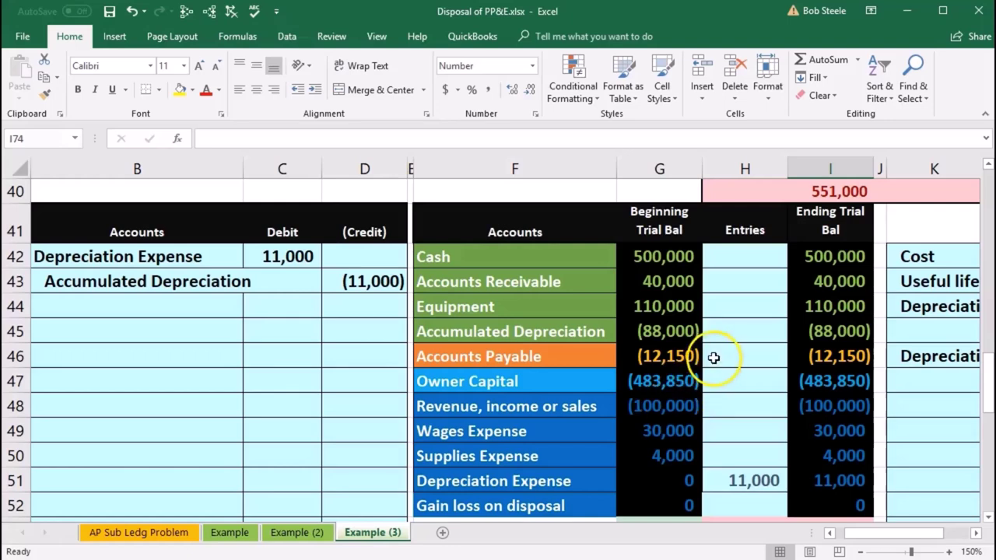
click(727, 330)
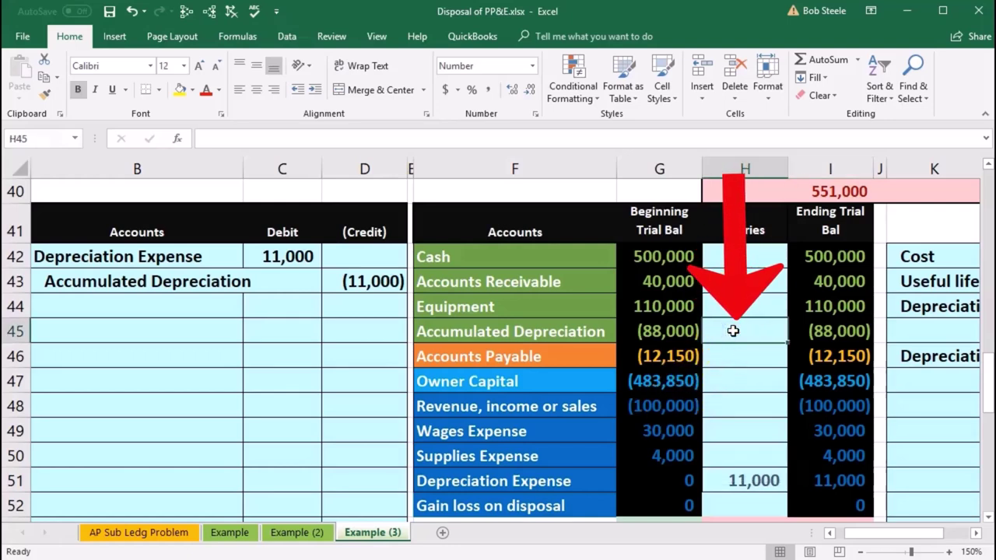
text(=)
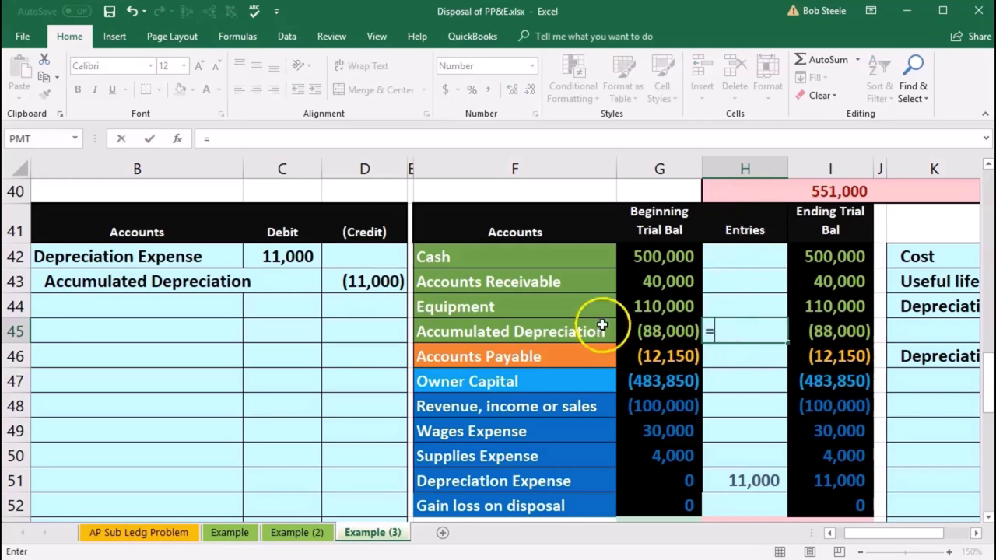
click(395, 284)
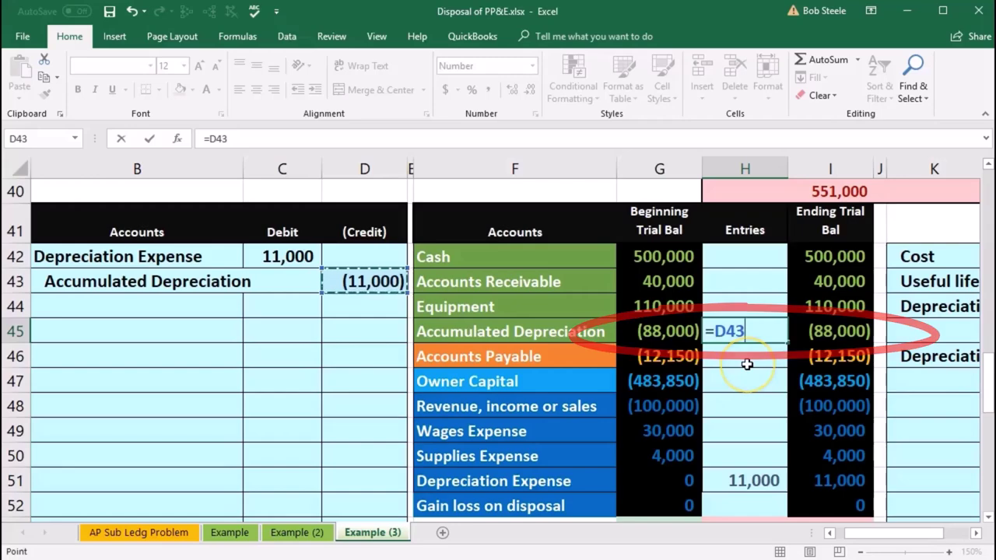
key(Return)
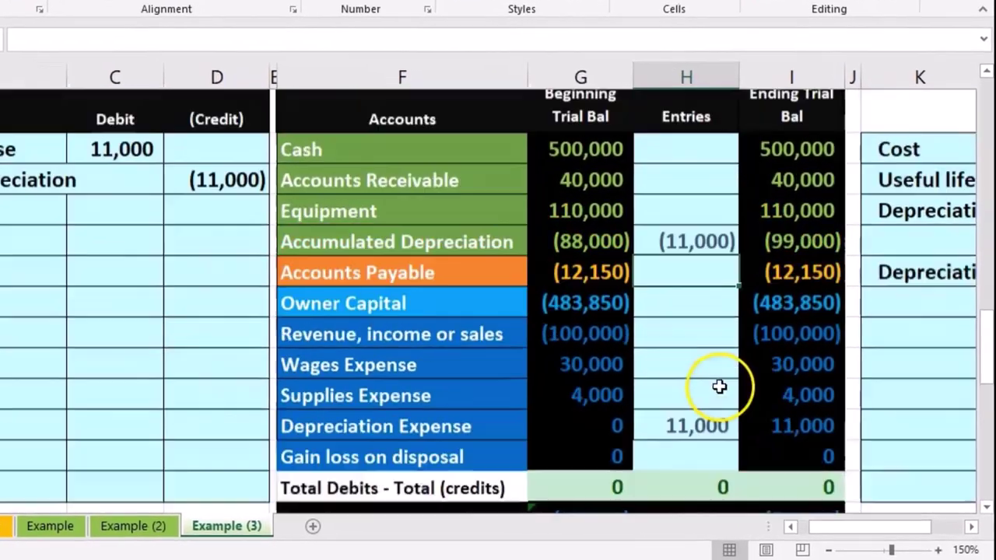
Step: Check the equipment's book value by selecting the ending Equipment and Accumulated Depreciation balances in I44:I45 and reading their sum
scroll(719, 387, up, 1)
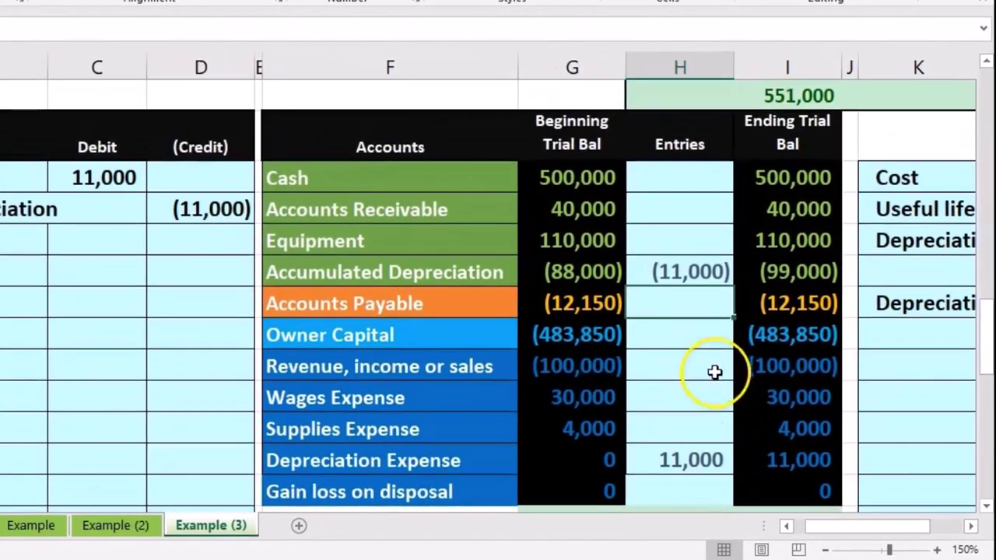
click(793, 238)
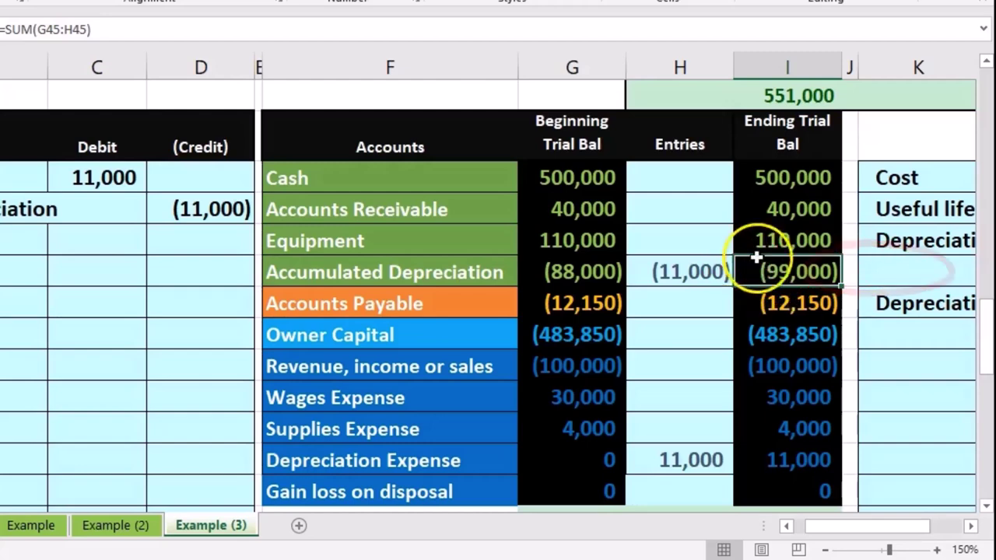
click(740, 237)
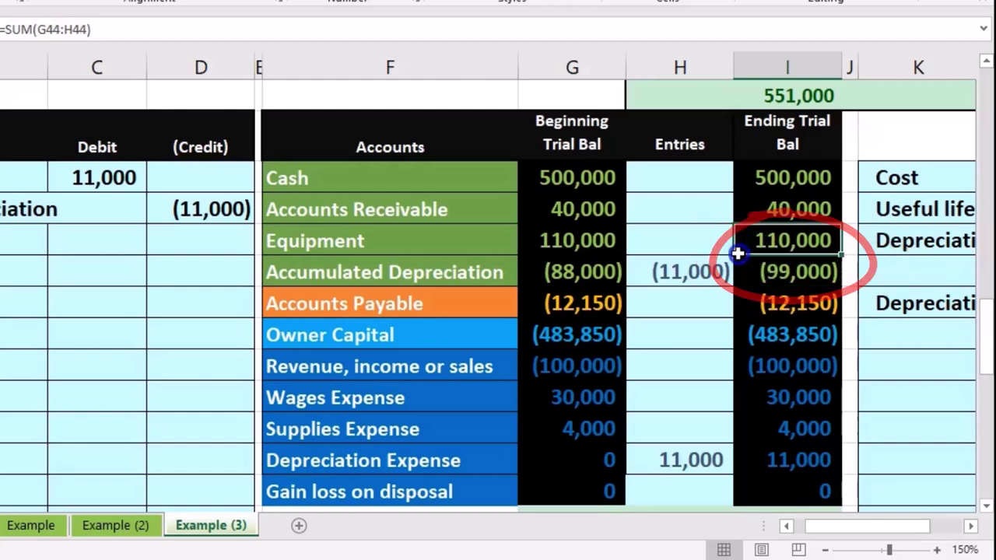
drag(739, 237, 737, 258)
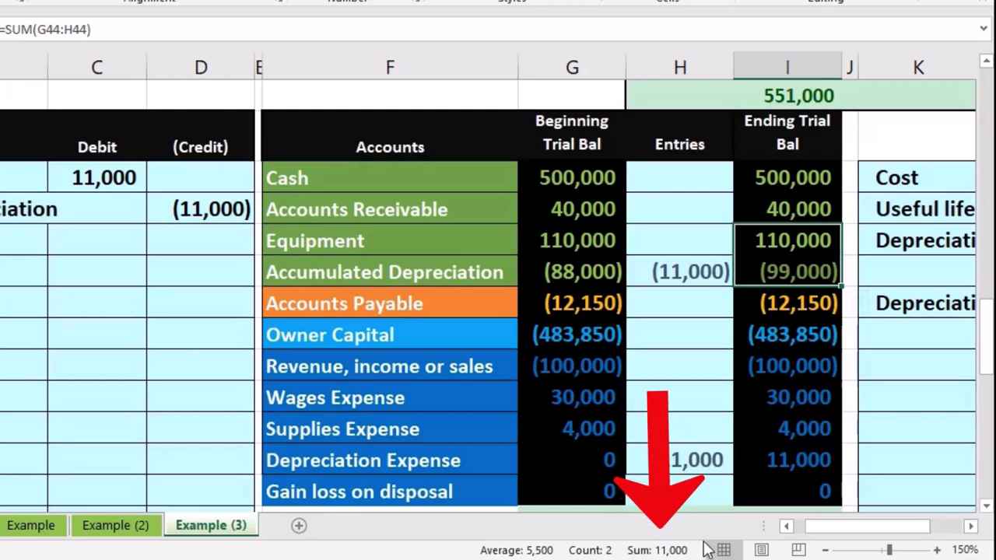
drag(822, 528, 861, 538)
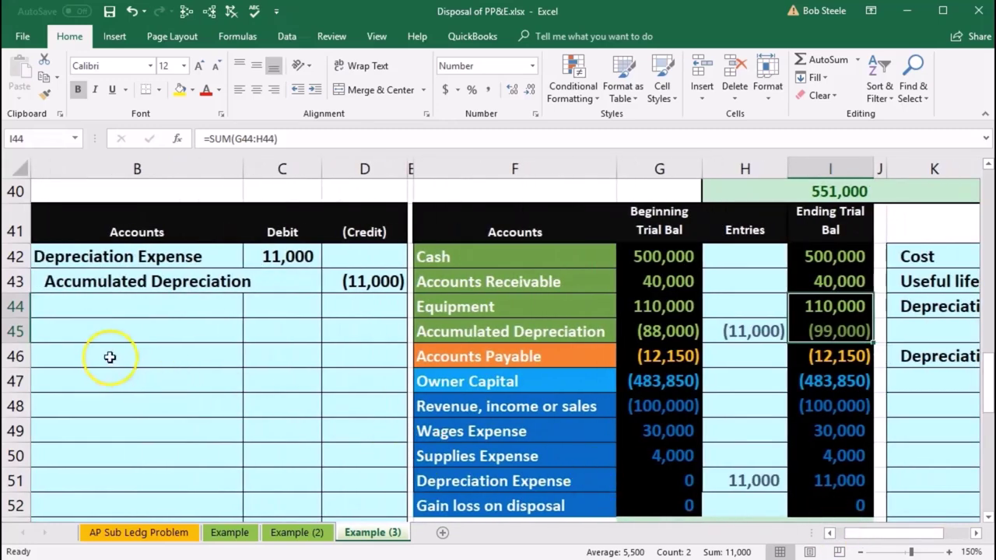
Step: Copy the Equipment account name from F44 and paste it as values only into B46 of the journal entry
click(82, 331)
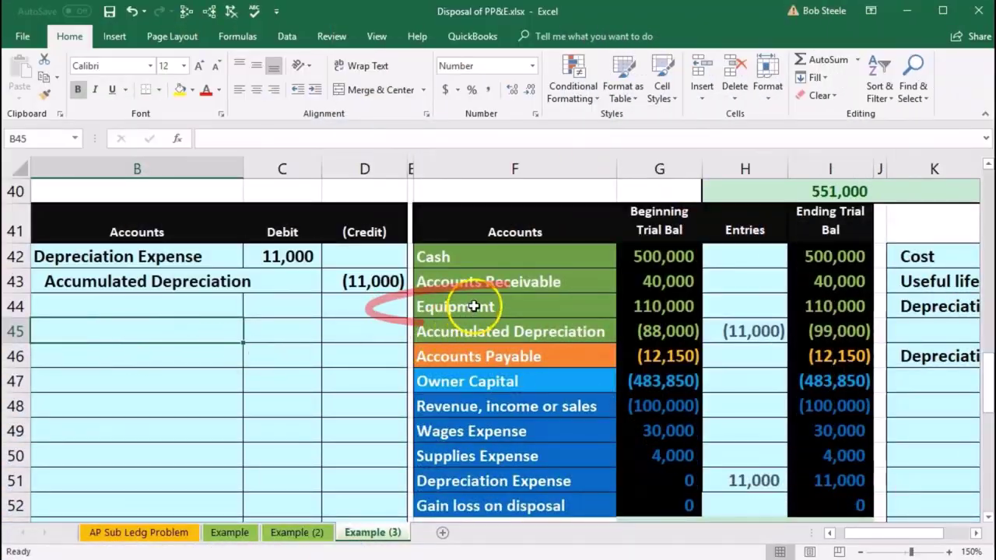
click(472, 308)
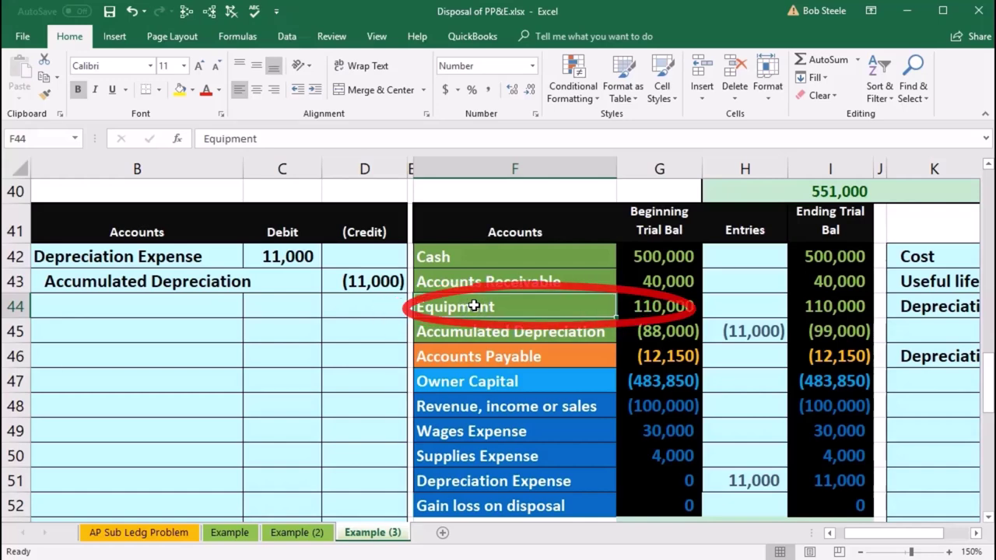
right_click(474, 306)
click(496, 333)
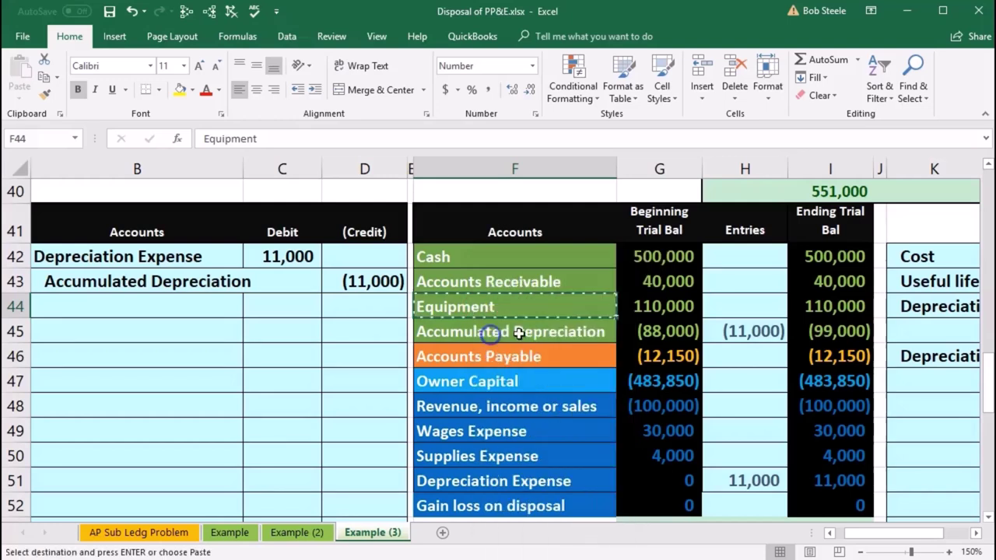
click(111, 331)
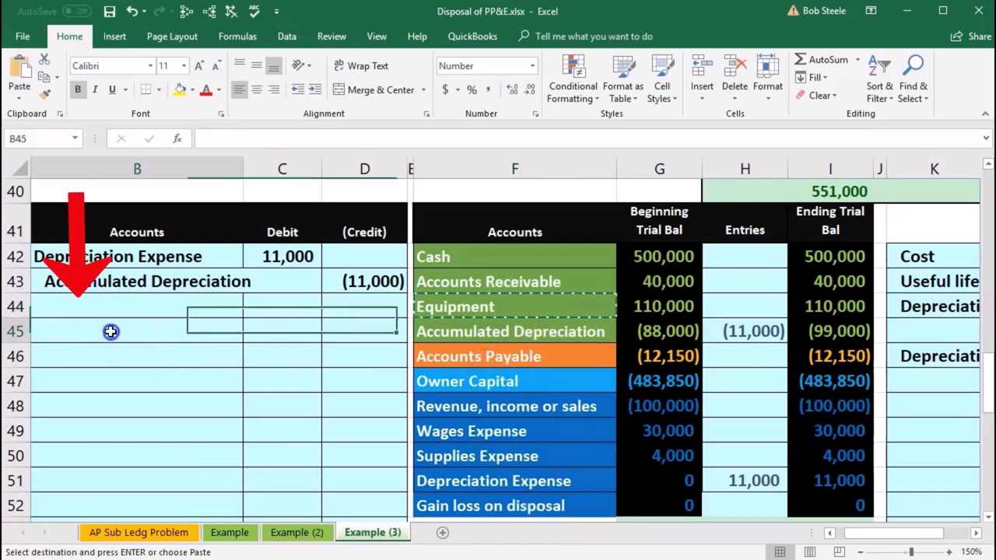
click(109, 356)
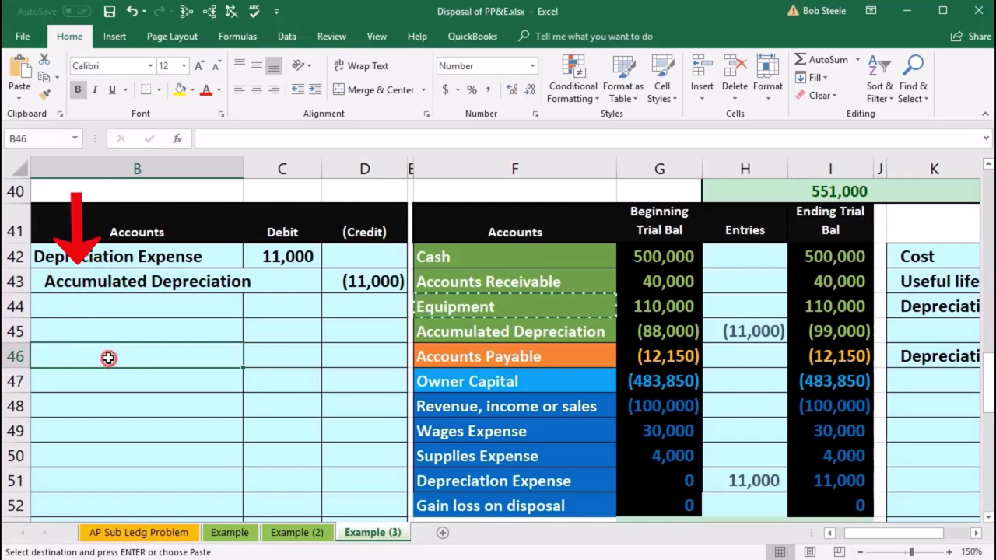
right_click(108, 357)
click(166, 425)
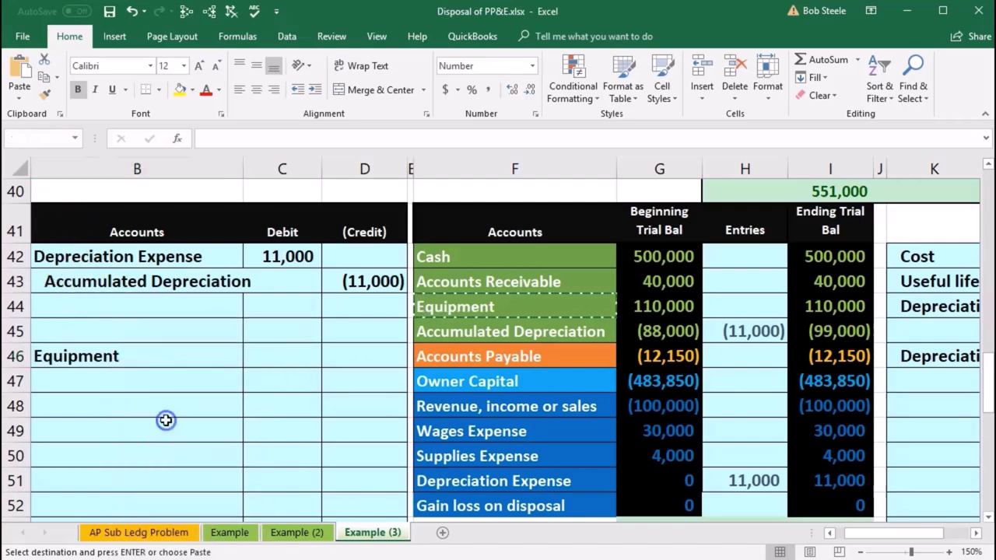
Step: Enter a credit of -110000 for Equipment in D46 and indent the account name in B46
click(357, 357)
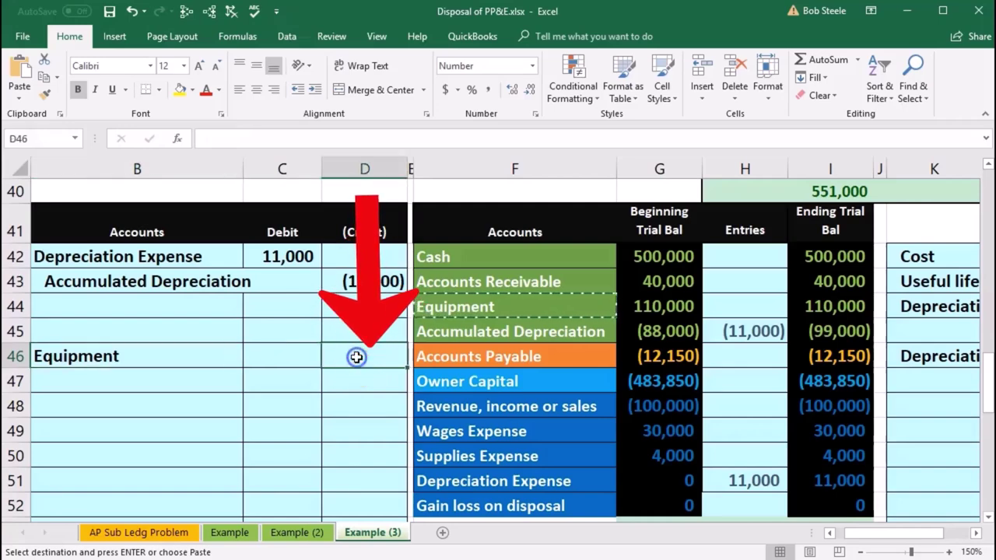
text(-)
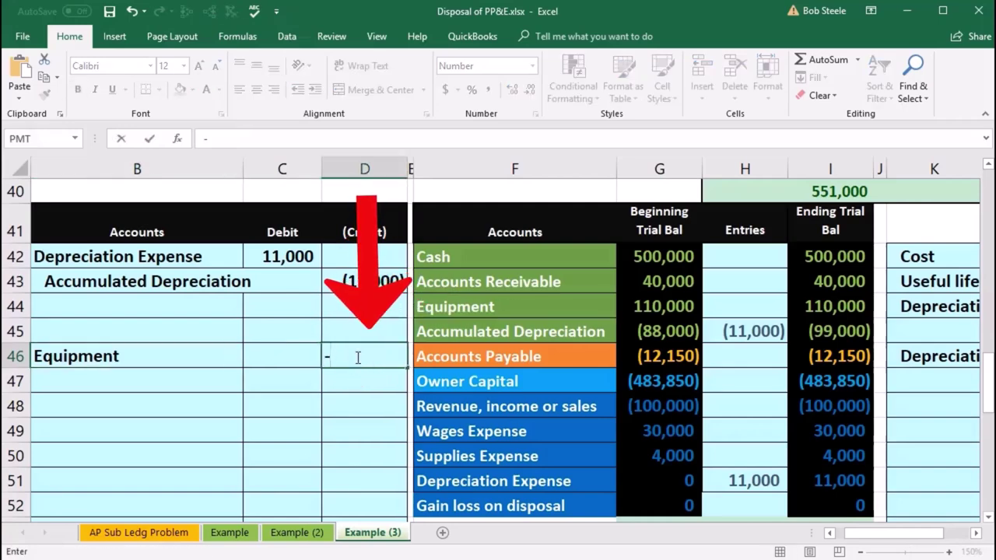
text(11000)
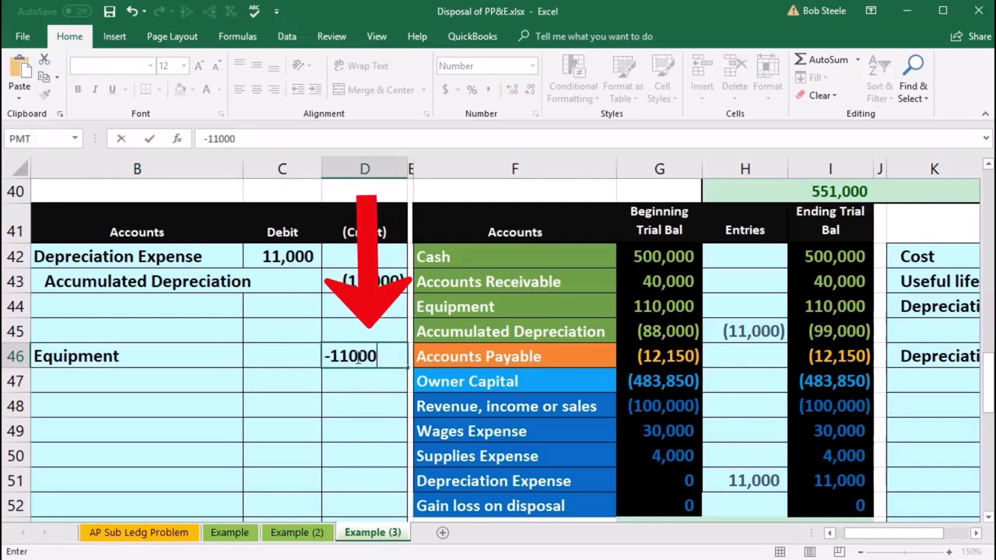
text(0)
key(Return)
click(191, 352)
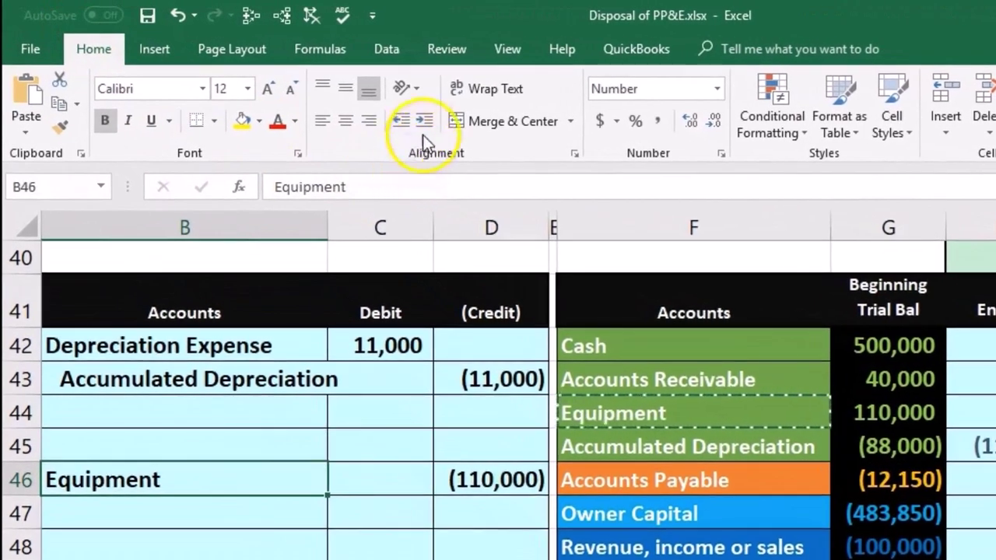
click(424, 122)
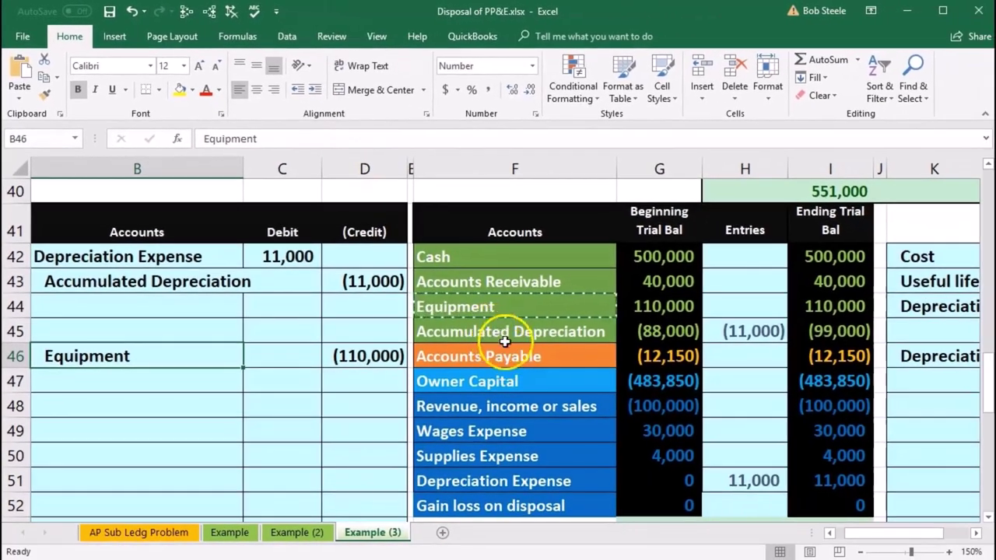
Step: Check the Accumulated Depreciation balances in row 45, and copy that account name from F45 into B45 as values only
click(681, 450)
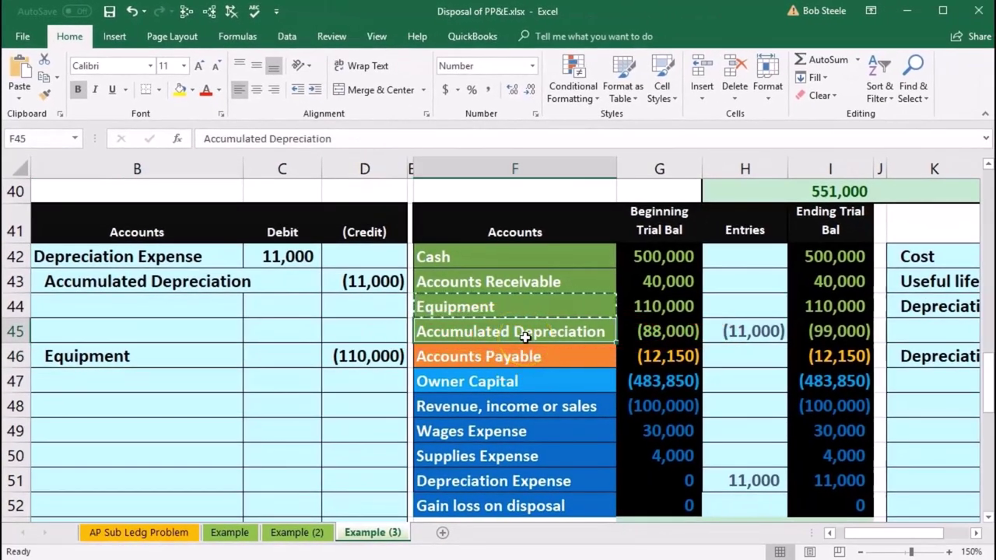
click(829, 332)
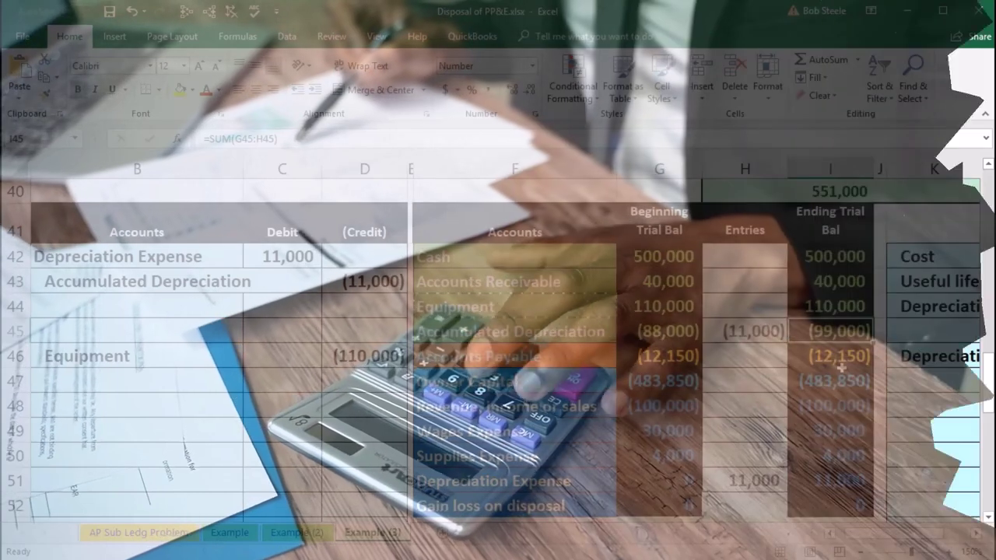
click(835, 354)
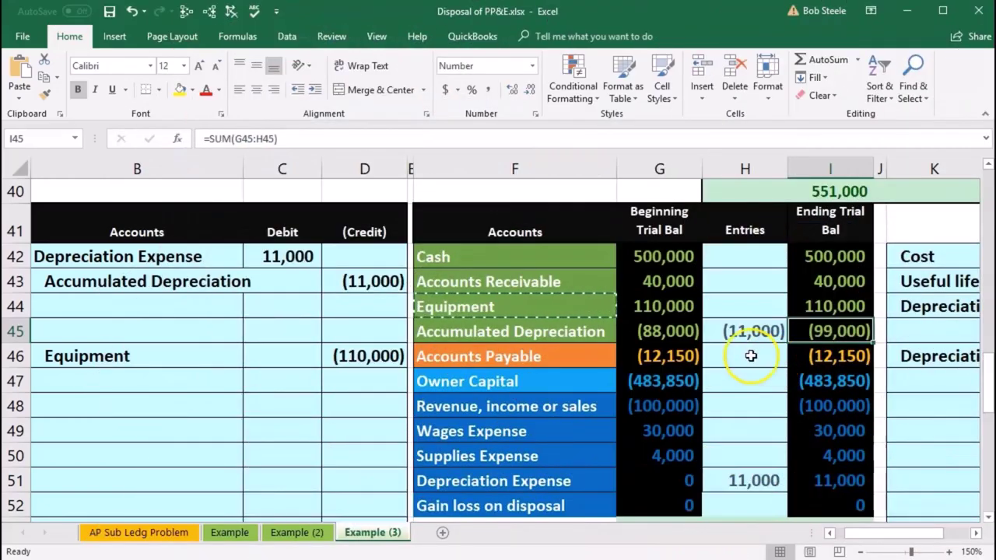
click(673, 331)
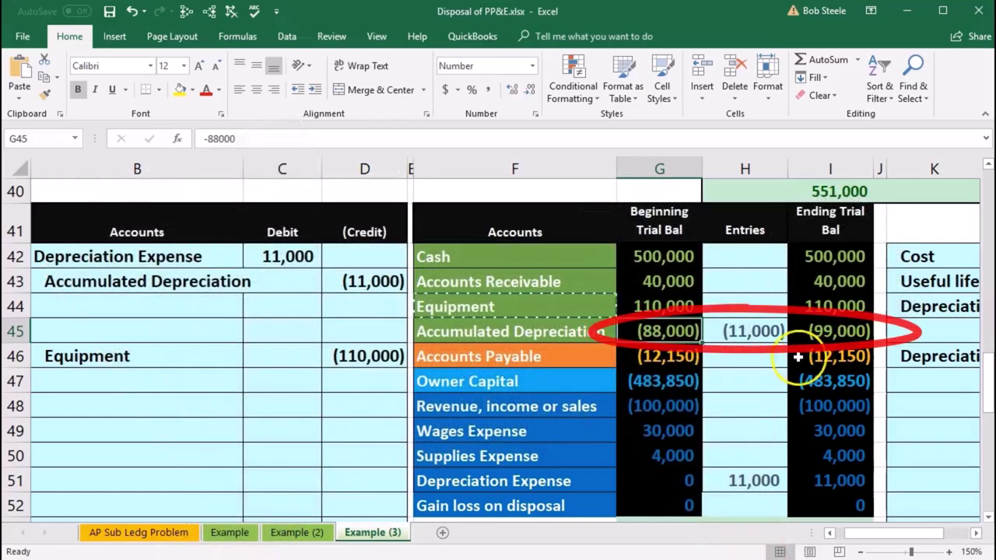
click(527, 331)
right_click(528, 332)
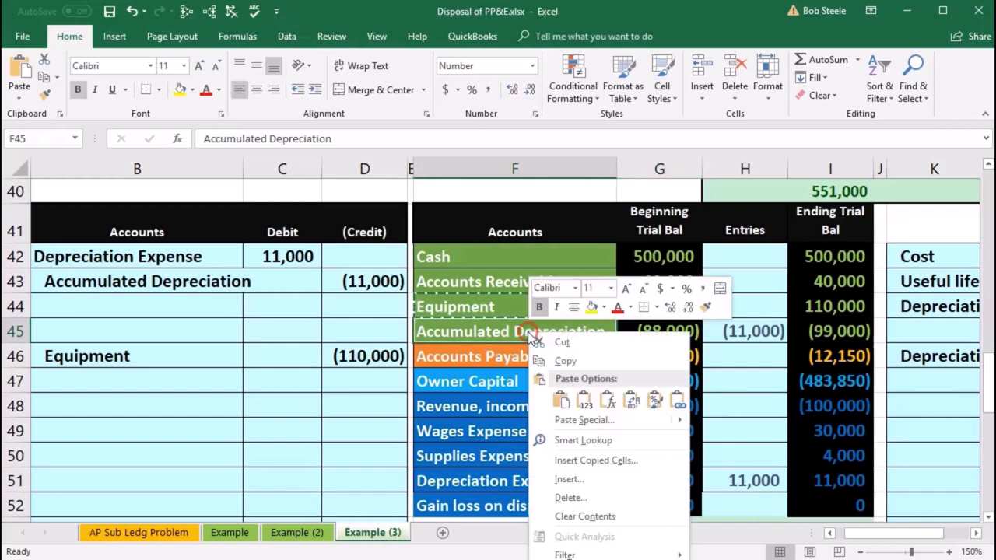
click(565, 362)
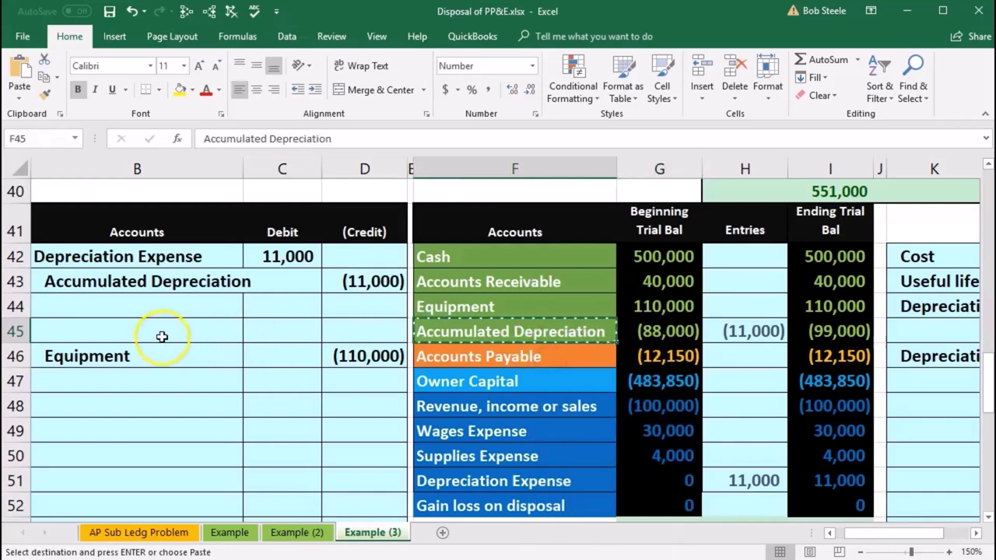
click(129, 323)
right_click(129, 323)
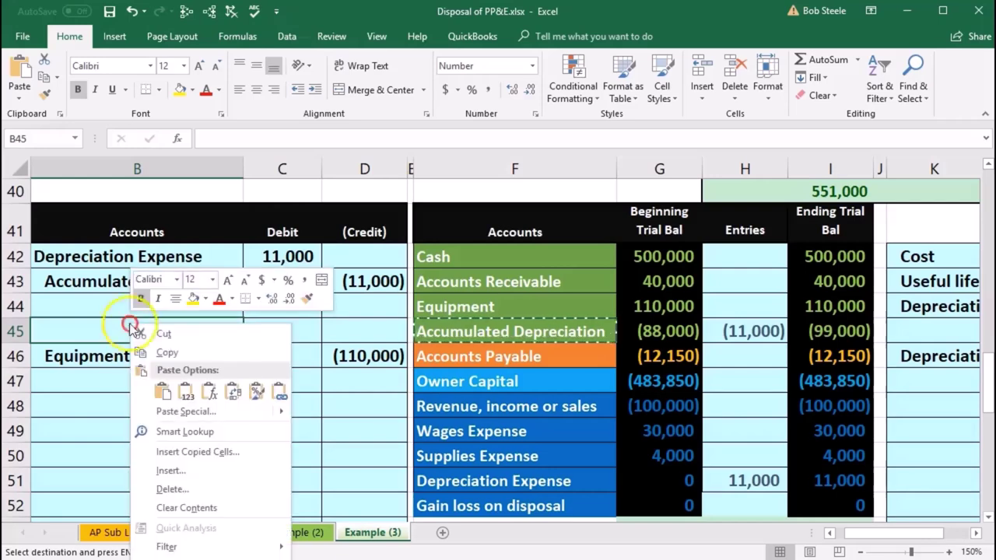
click(187, 392)
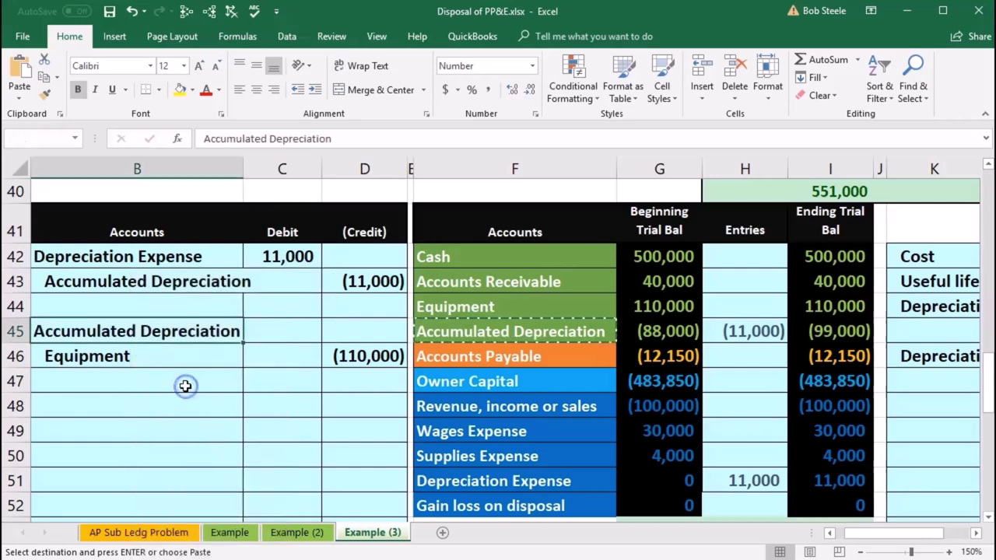
Step: Enter a debit of 99000 for Accumulated Depreciation in C45
click(263, 336)
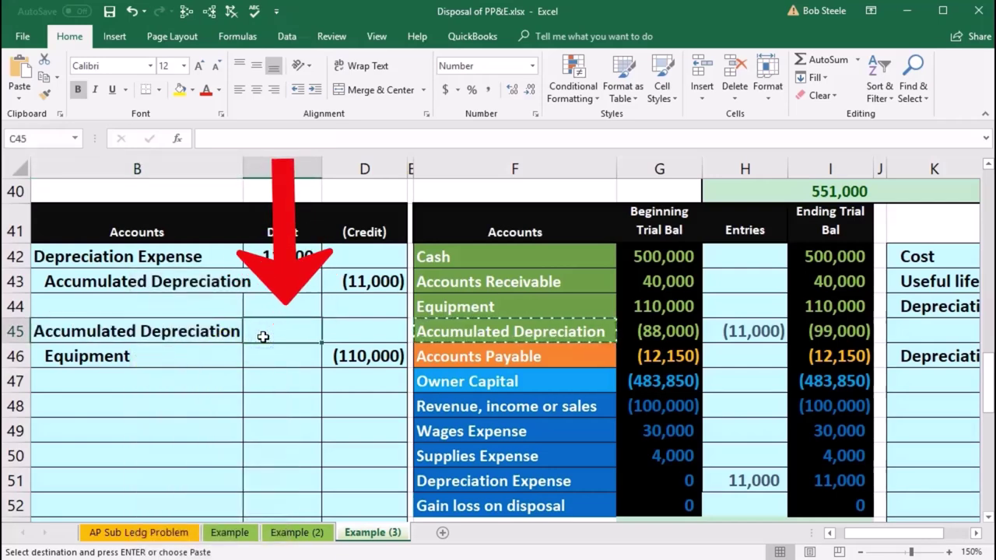
text(99,000)
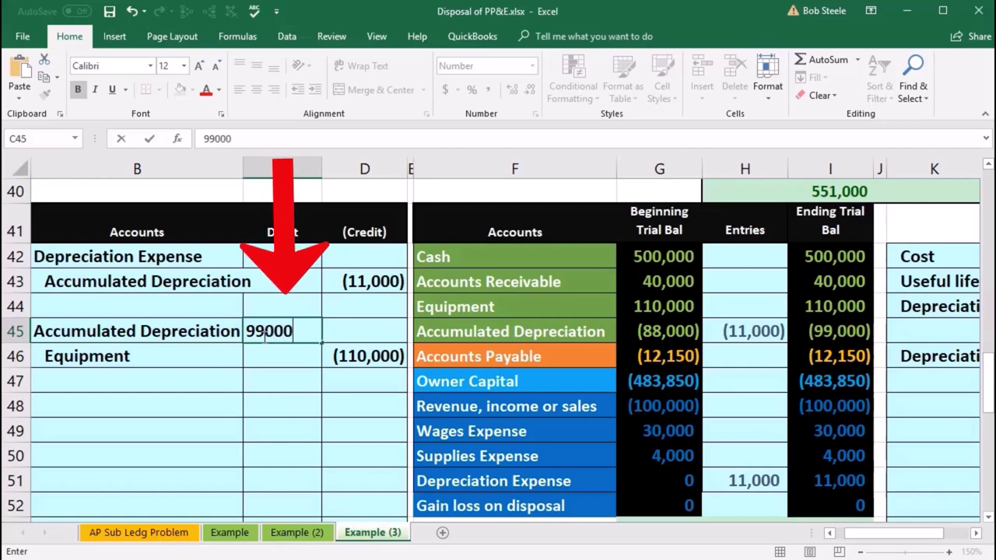
key(Return)
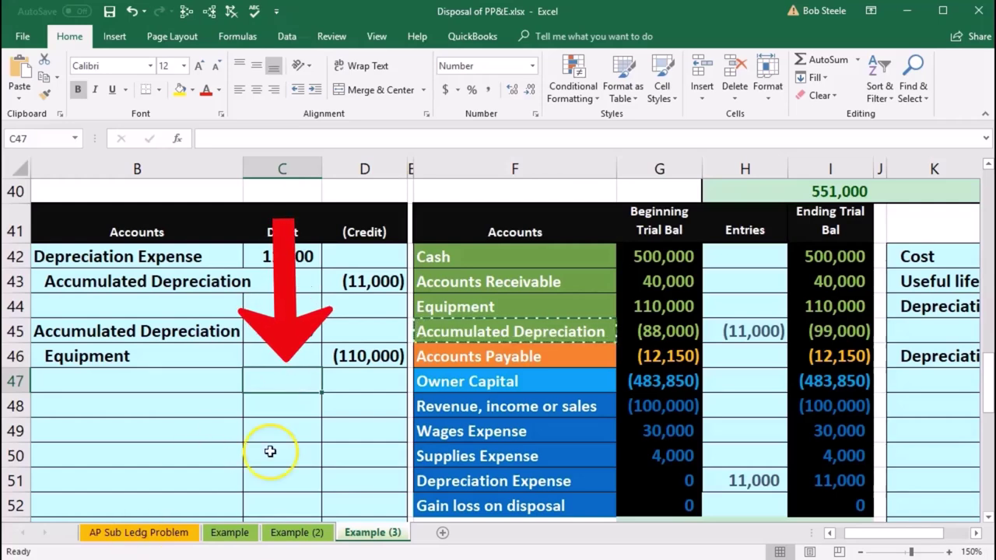
Step: Check the difference between the debit and credit in C45:D46, and enter the balancing debit in C47 as -SUM(C45:D46)
drag(282, 330, 340, 352)
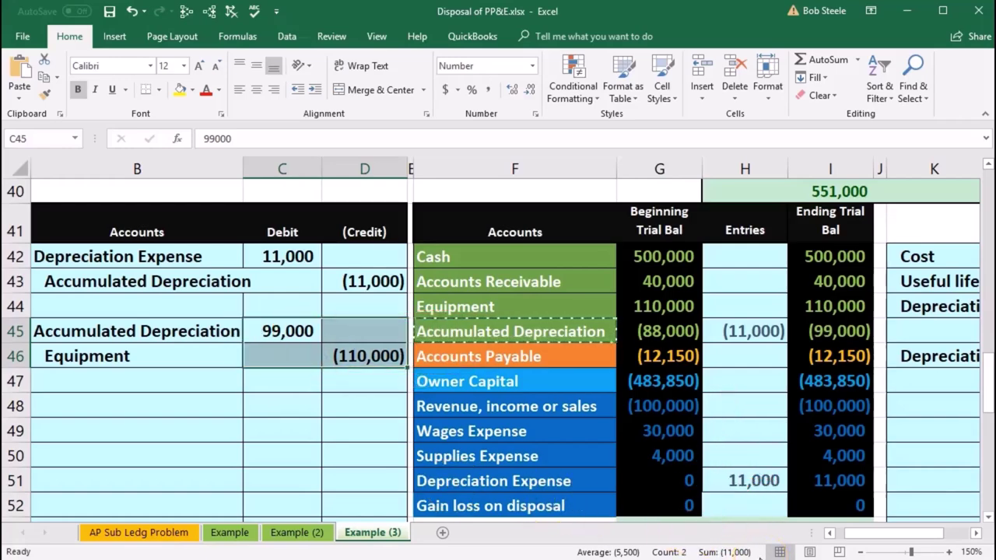
click(290, 381)
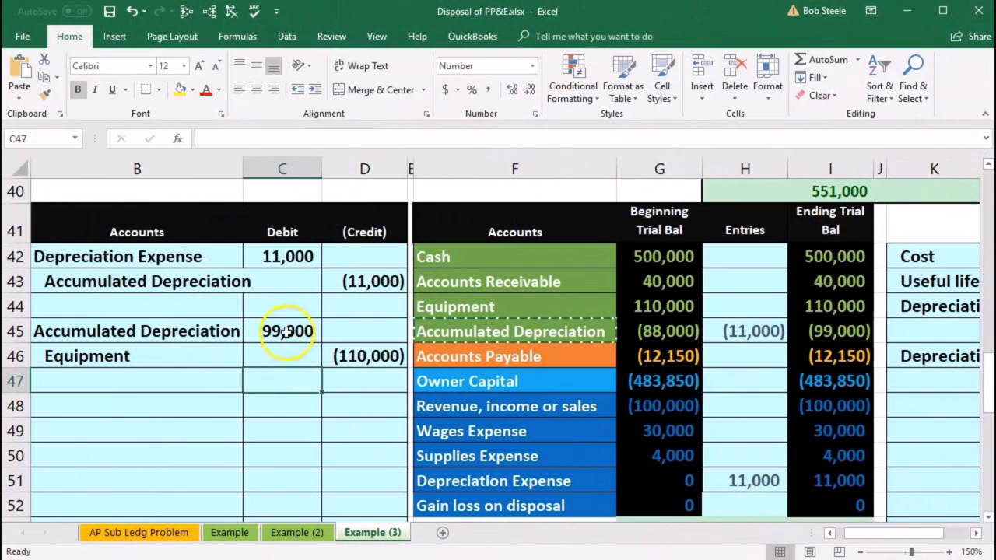
mouse_move(273, 334)
mouse_down()
mouse_move(284, 362)
mouse_move(366, 346)
mouse_up()
click(282, 377)
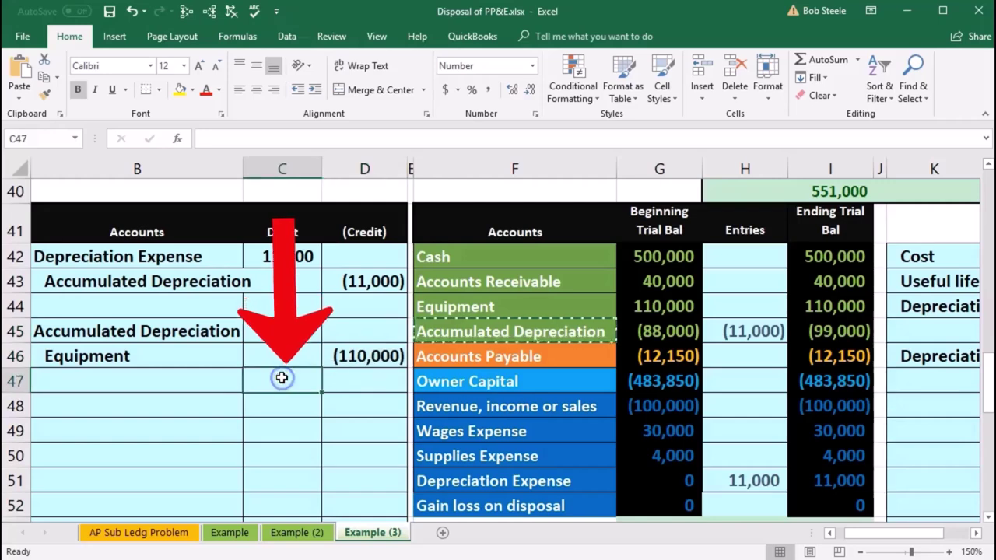
text(-sum)
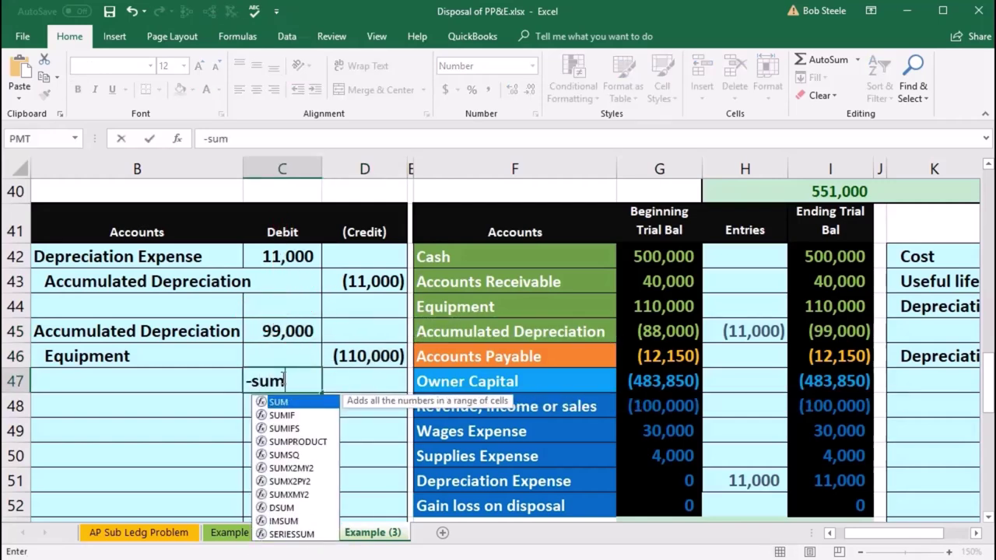
double_click(278, 403)
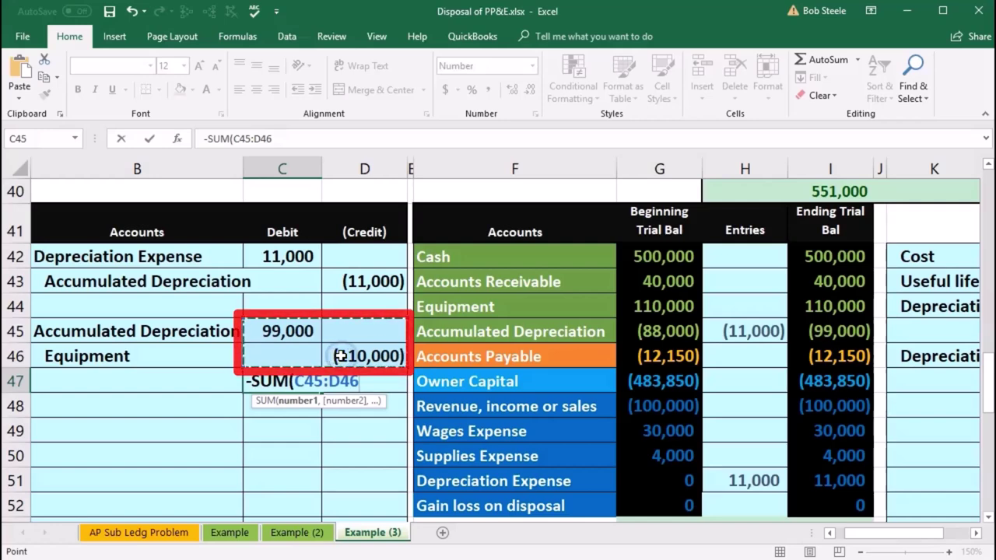
key(Return)
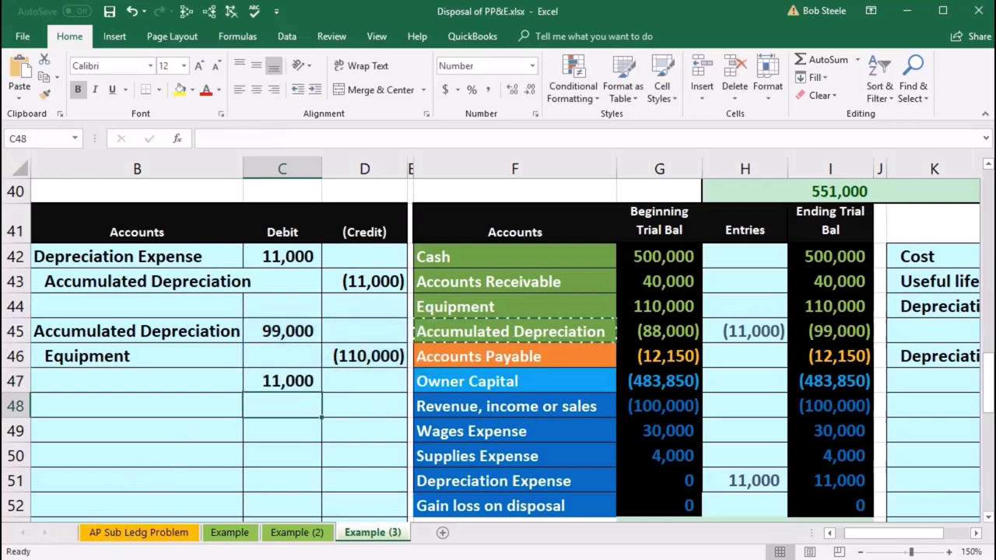
Step: Check the equipment's net book value in I44:I45 against C47, and copy the Gain loss on disposal name from F52 into B47 as values only
click(346, 467)
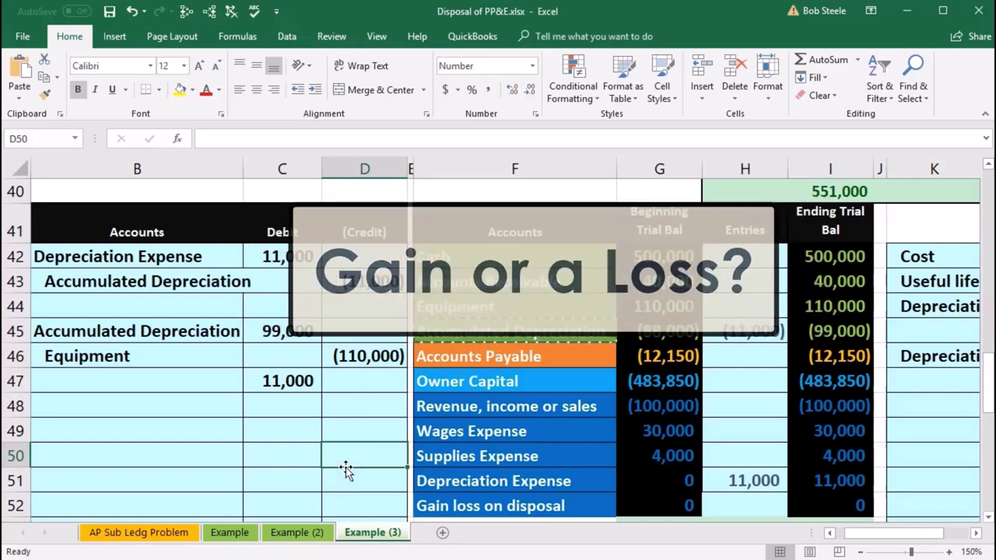
click(286, 383)
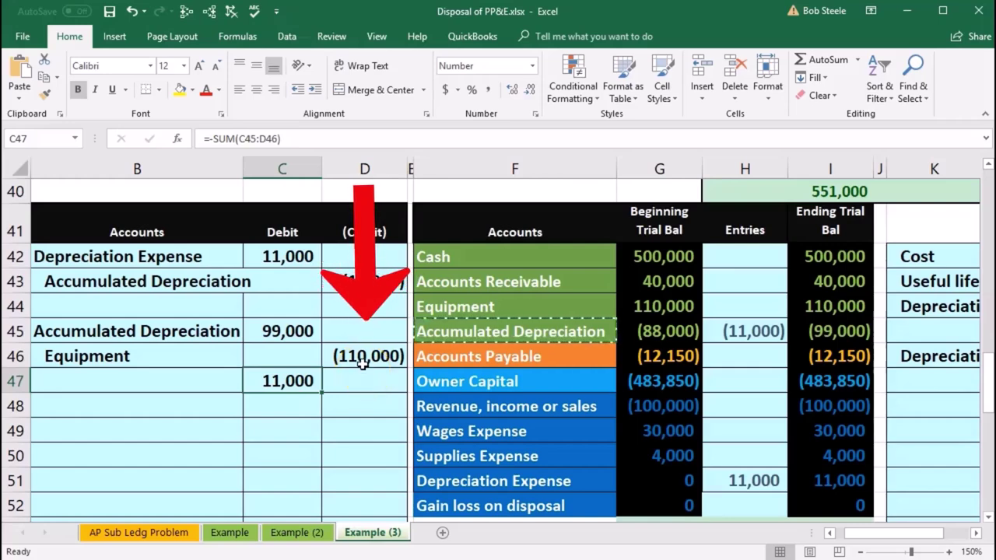
drag(819, 312, 817, 322)
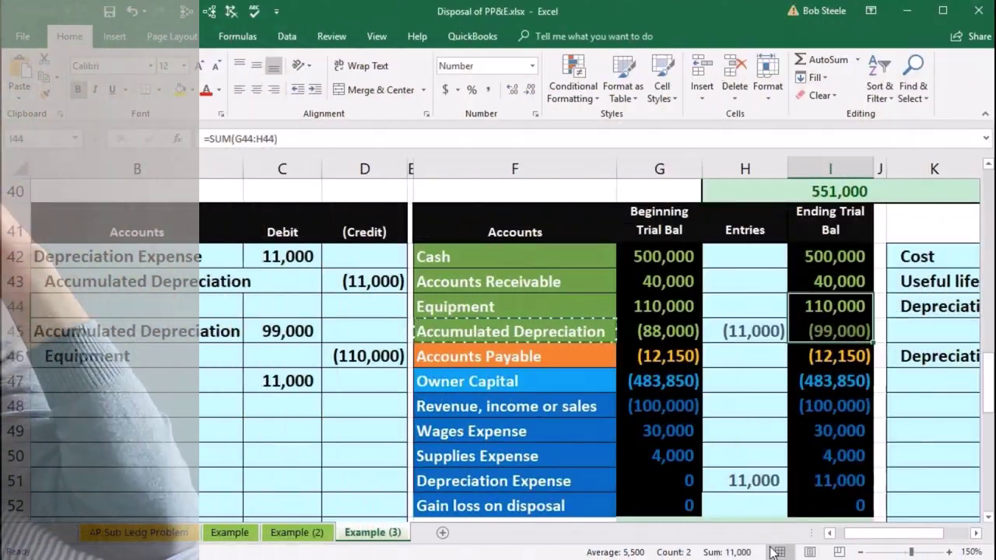
click(495, 510)
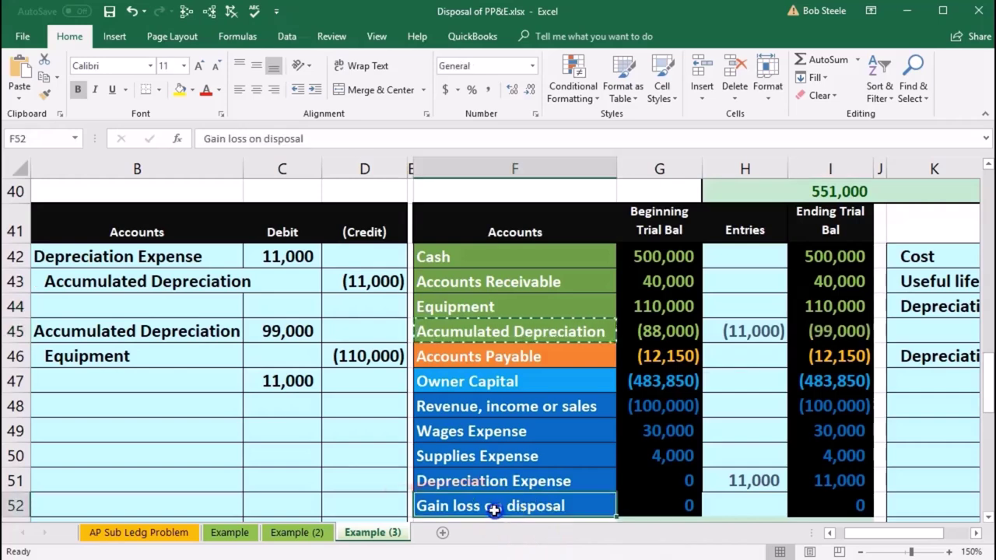
right_click(580, 509)
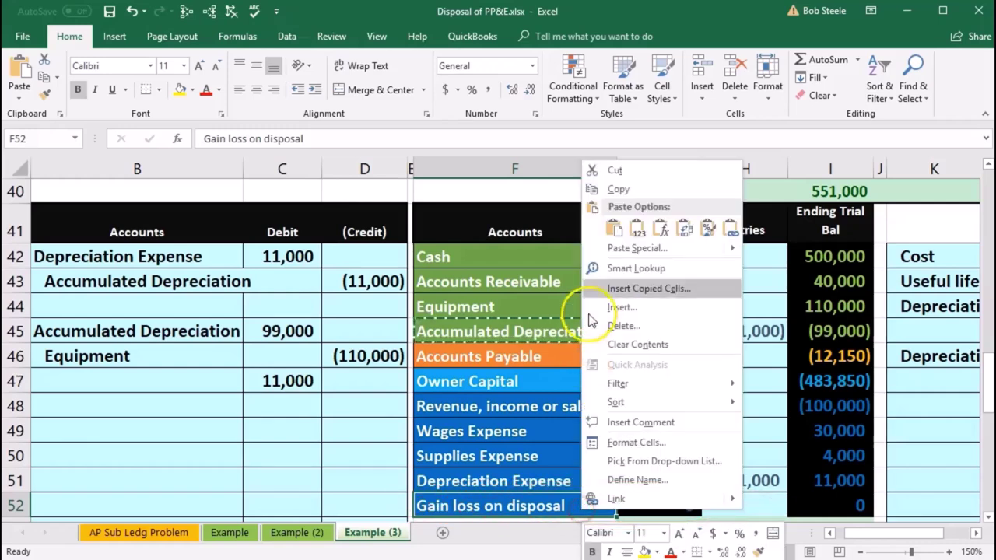
click(609, 188)
click(178, 379)
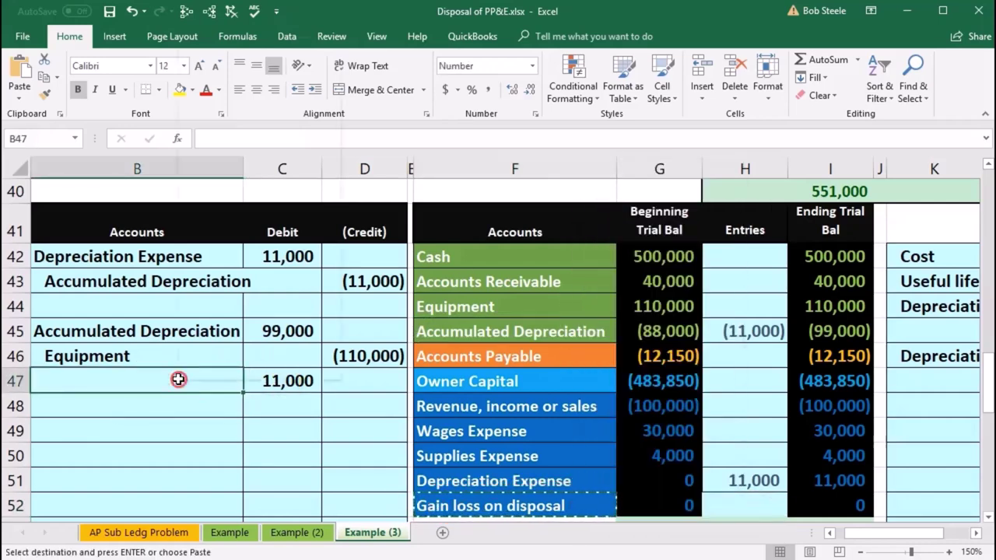
right_click(179, 379)
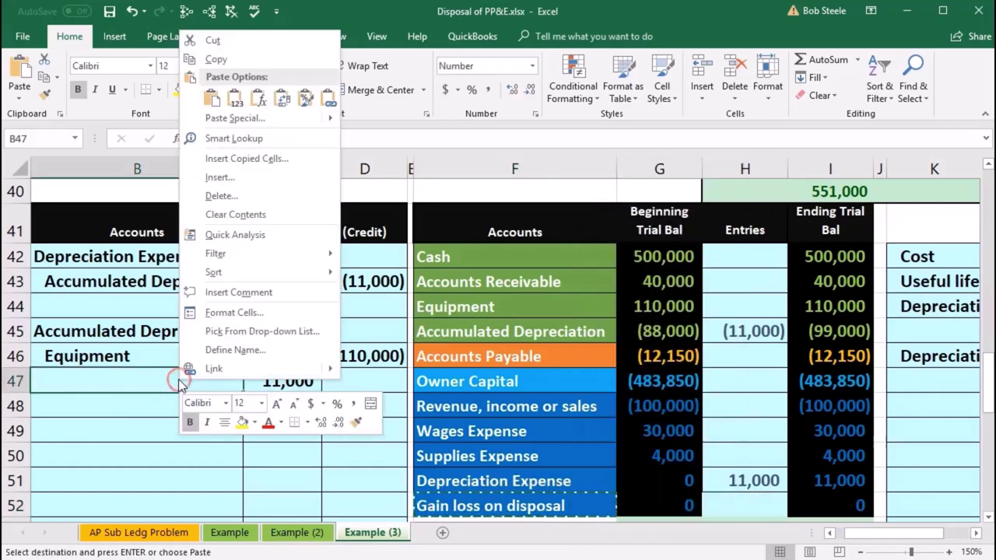
click(235, 96)
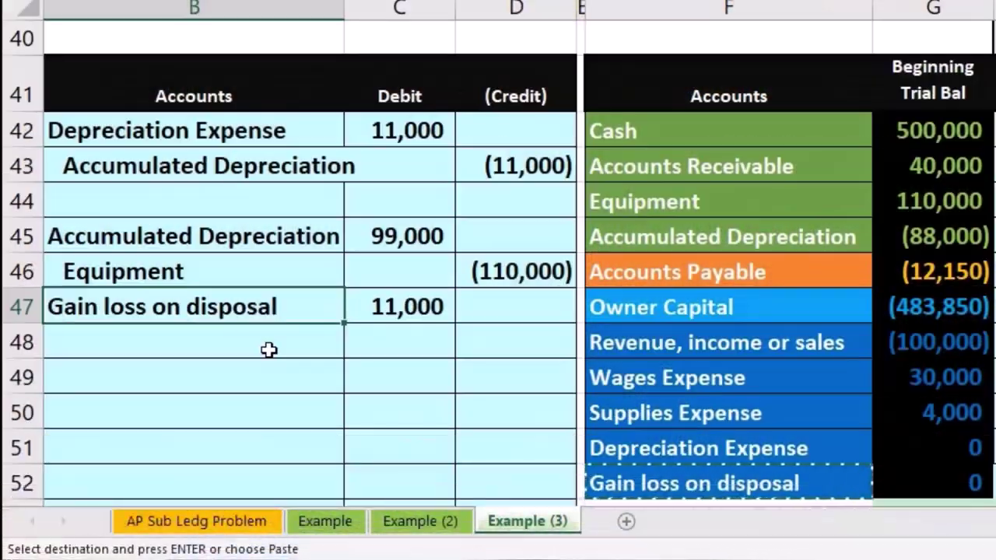
Step: Post the Accumulated Depreciation debit to the trial balance by extending the H45 entry formula to =D43+C45
drag(235, 226, 397, 235)
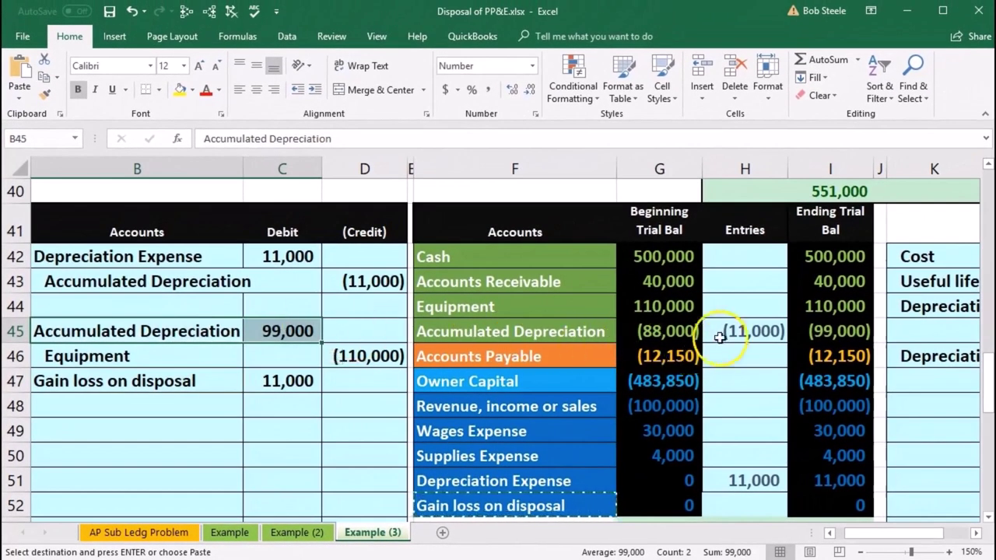
click(712, 341)
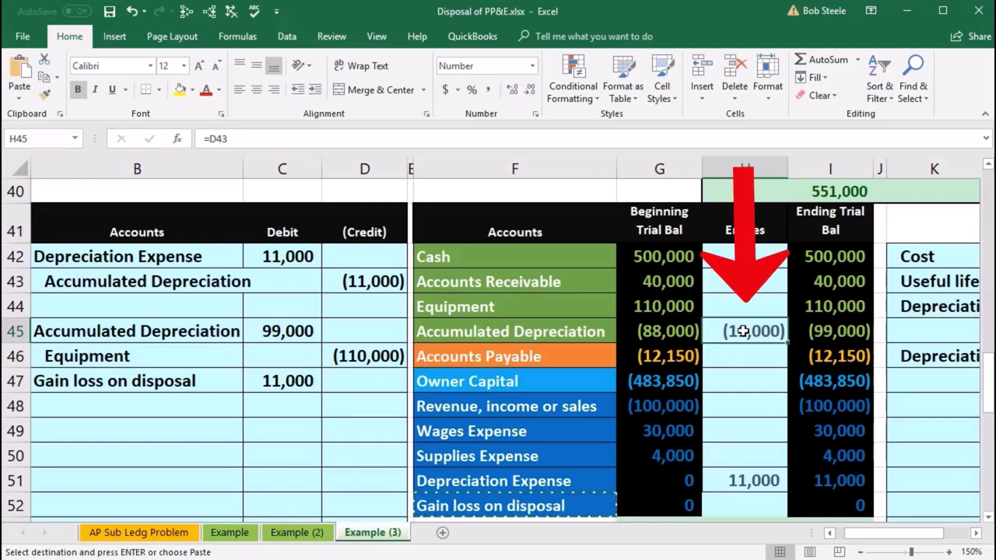
double_click(743, 332)
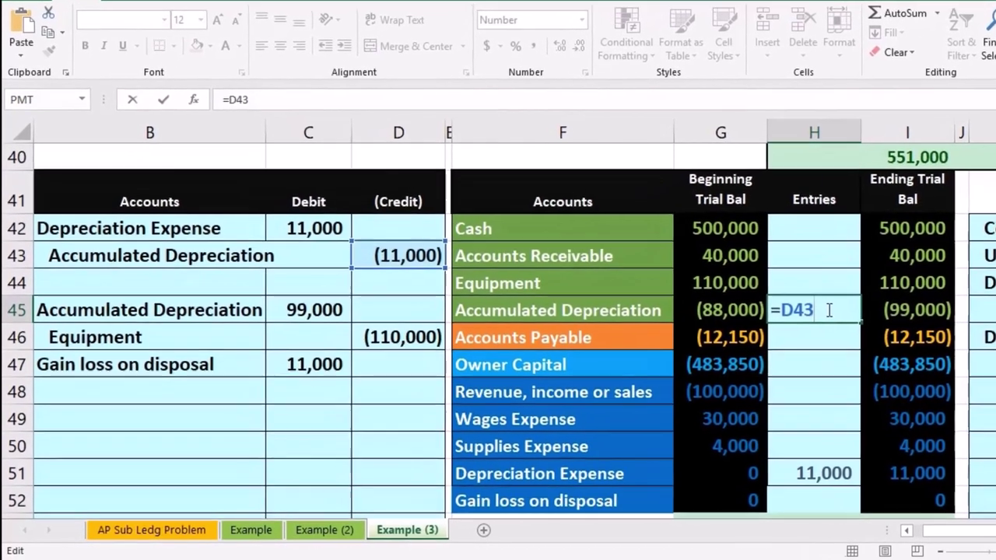
text(+)
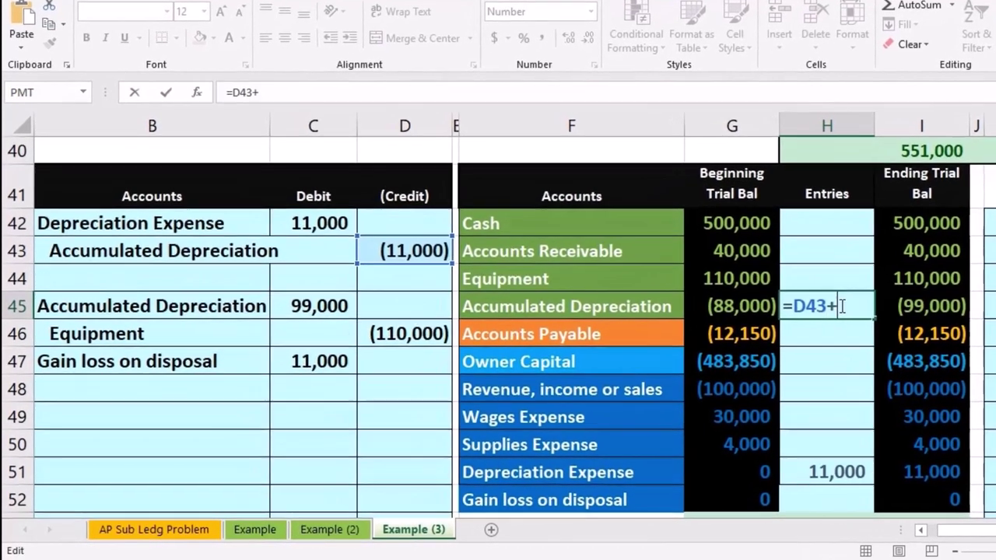
click(333, 306)
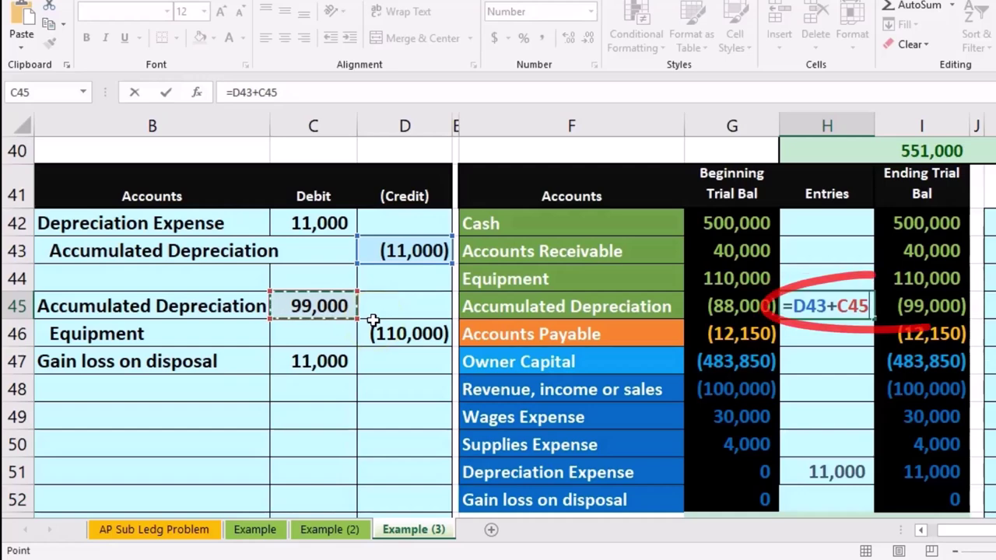
key(Return)
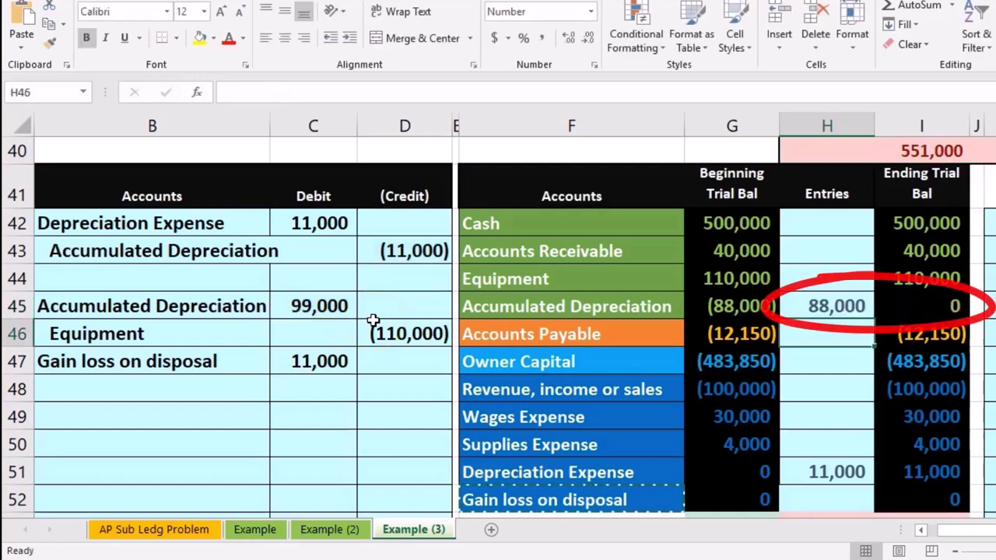
Step: Post the Equipment credit to the trial balance by entering =D46 in H44
click(209, 337)
drag(208, 337, 379, 323)
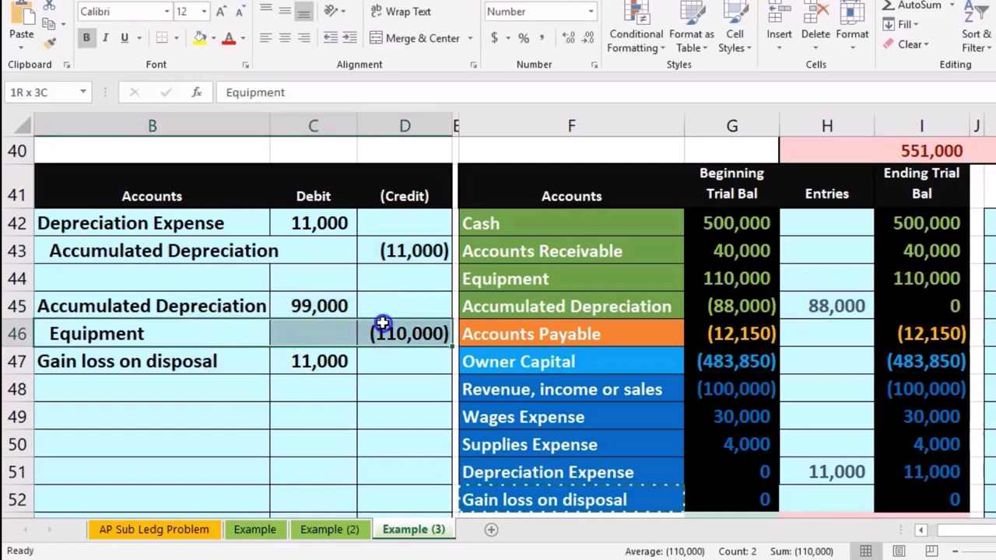
drag(482, 278, 706, 279)
click(813, 272)
click(820, 304)
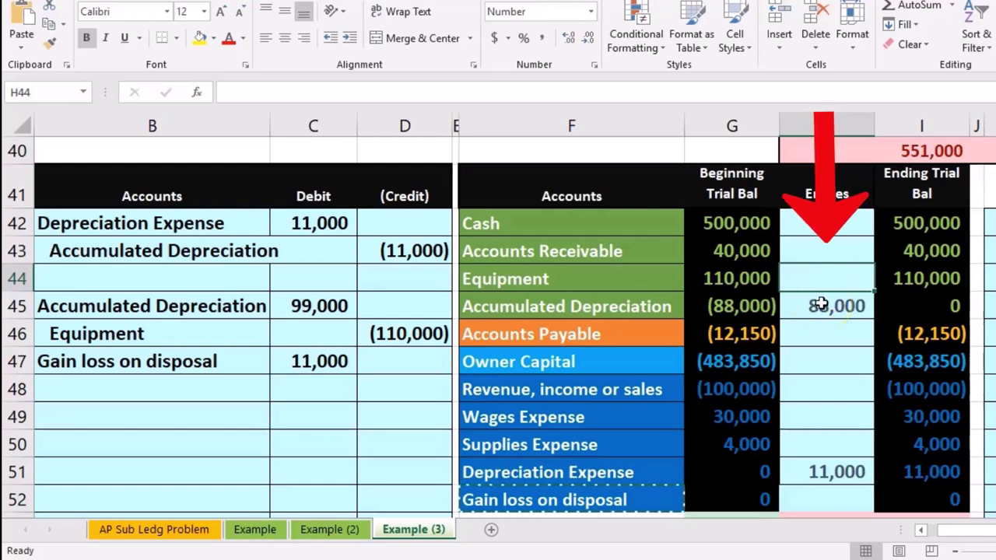
text(=)
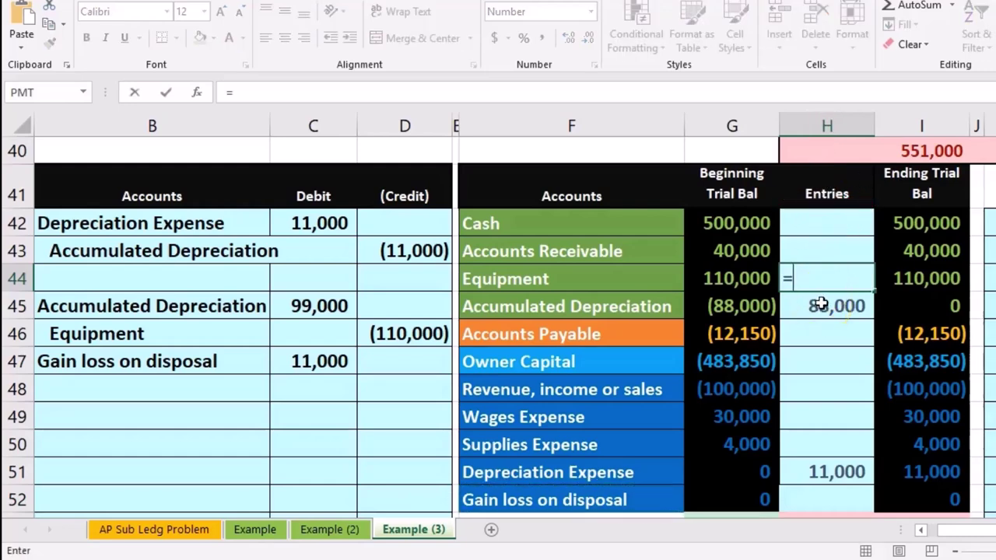
click(430, 333)
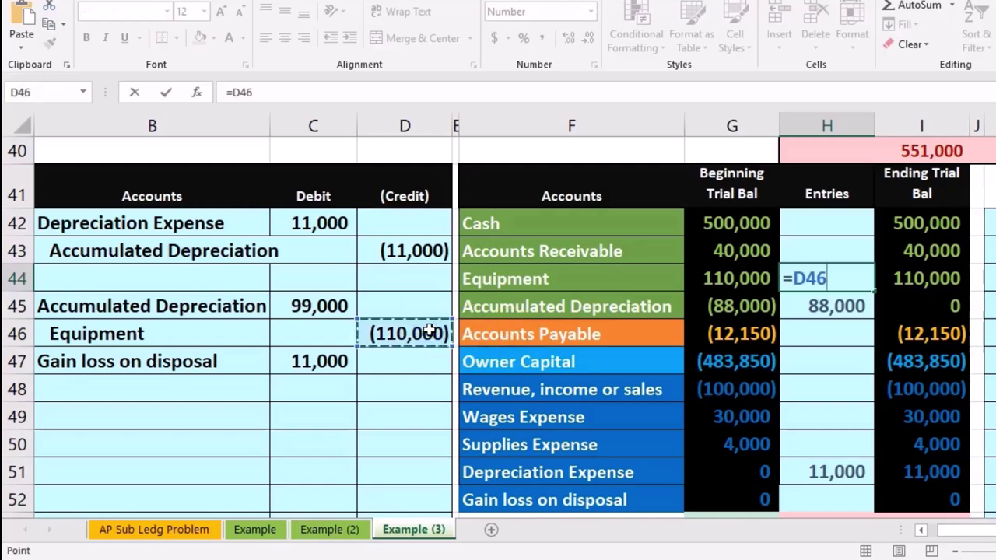
mouse_move(965, 264)
mouse_down()
mouse_move(981, 283)
mouse_move(969, 284)
mouse_up()
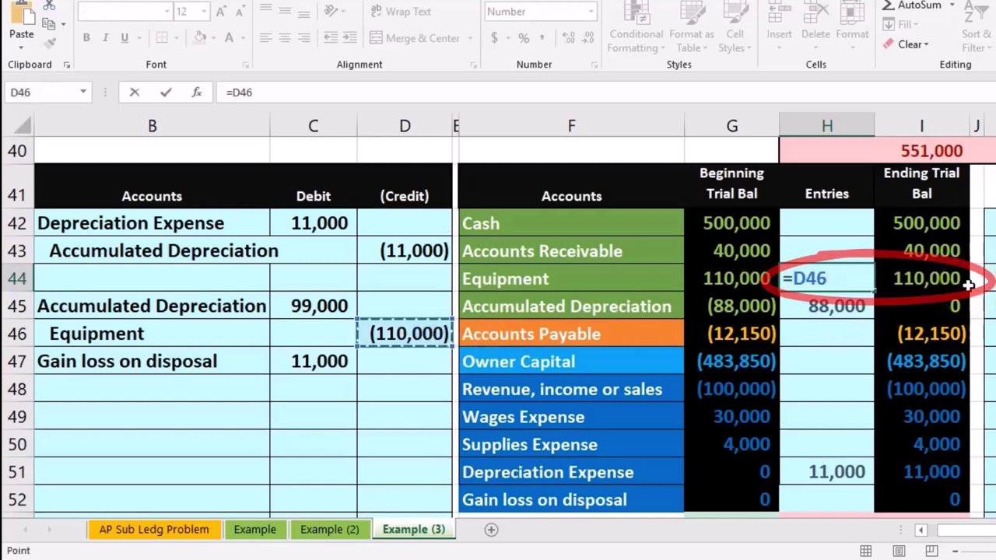
key(Return)
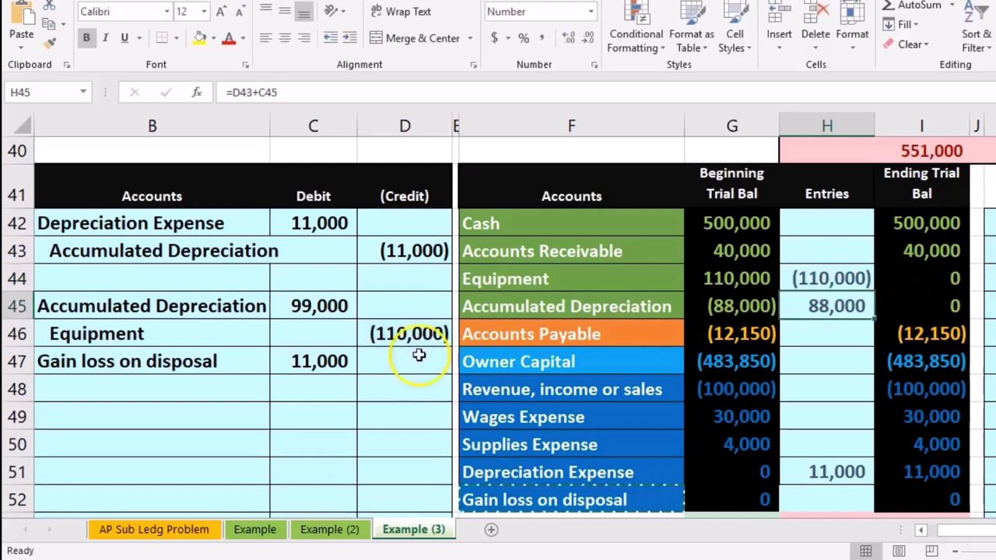
Step: Post the disposal loss to the Gain loss on disposal row of the trial balance by entering =C47 in H52
drag(200, 364, 305, 363)
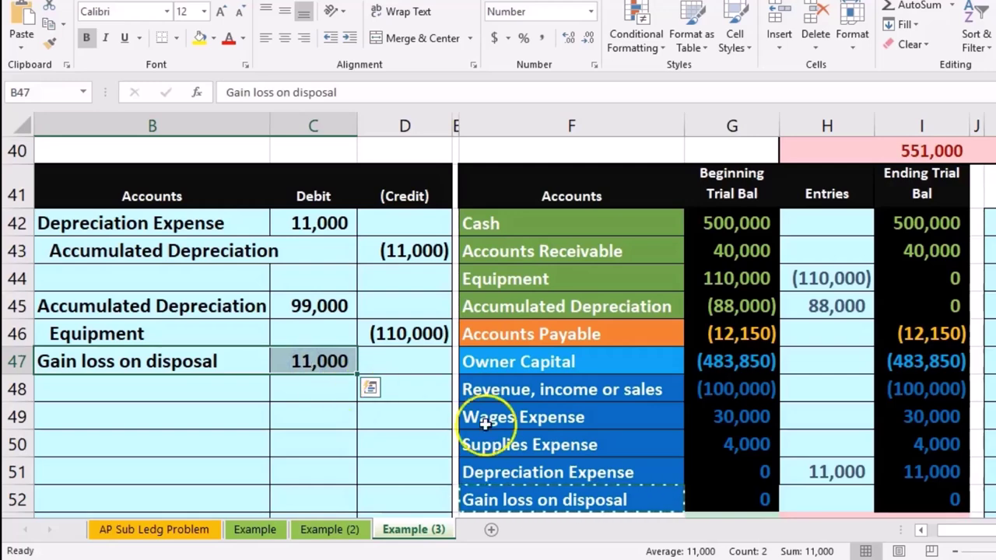
drag(599, 501, 710, 491)
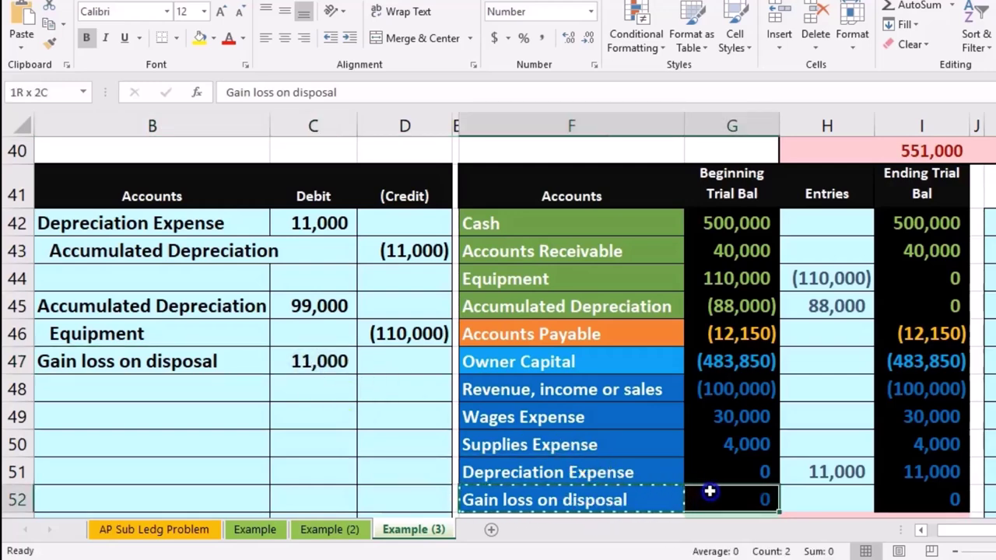
key(ctrl+v)
click(826, 497)
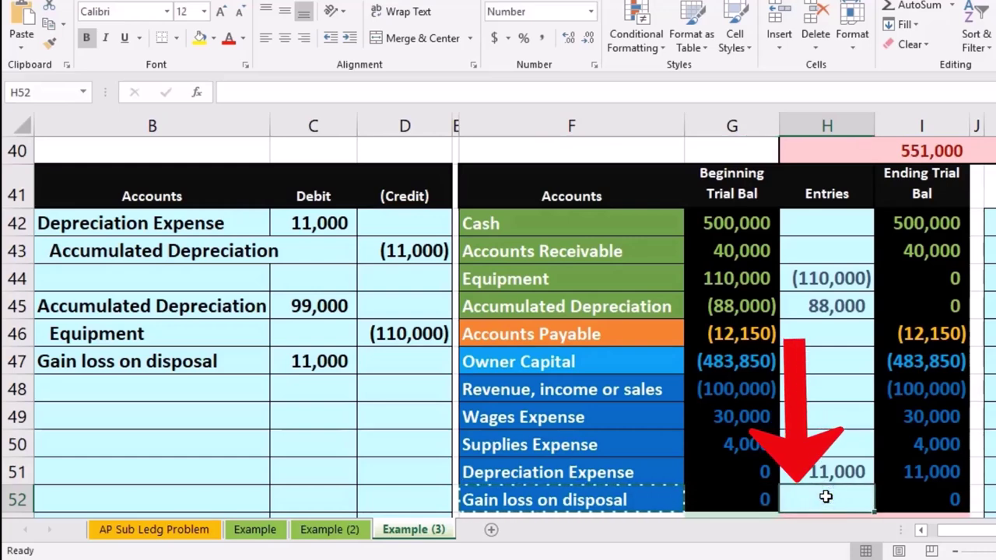
text(=)
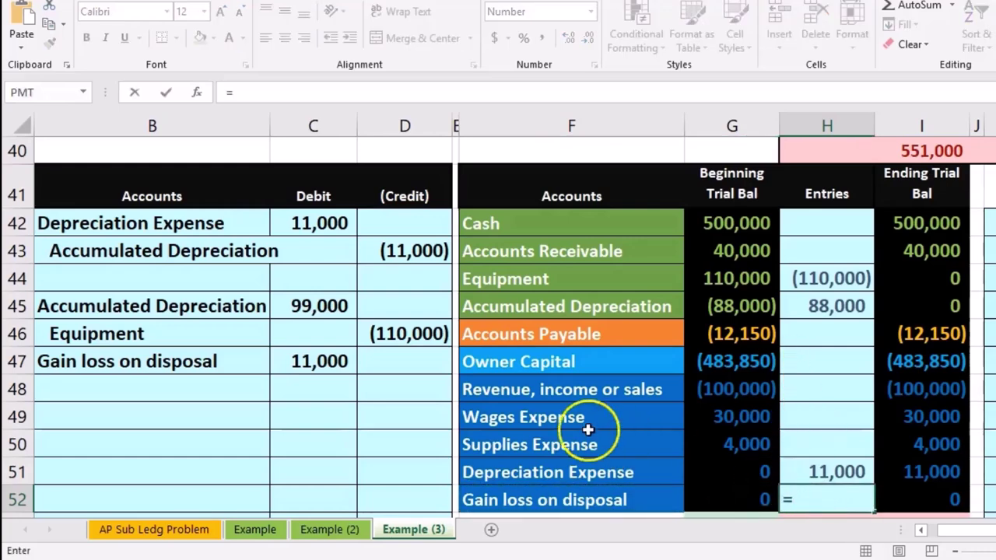
click(311, 361)
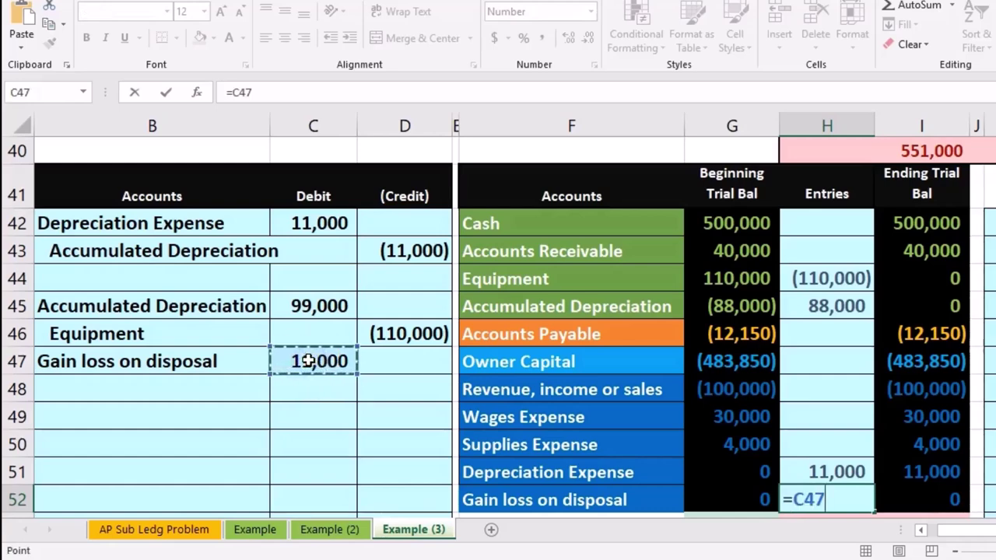
key(Return)
Step: Examine the Net Income amounts in row 54, the expense entries in H51:H52, and the ending income statement balances in column I
scroll(309, 360, down, 1)
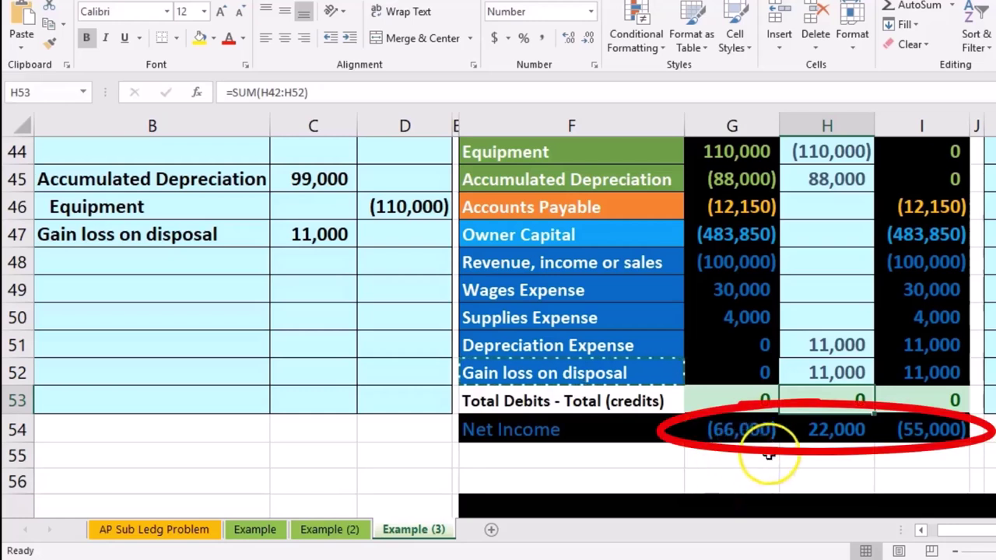
click(817, 440)
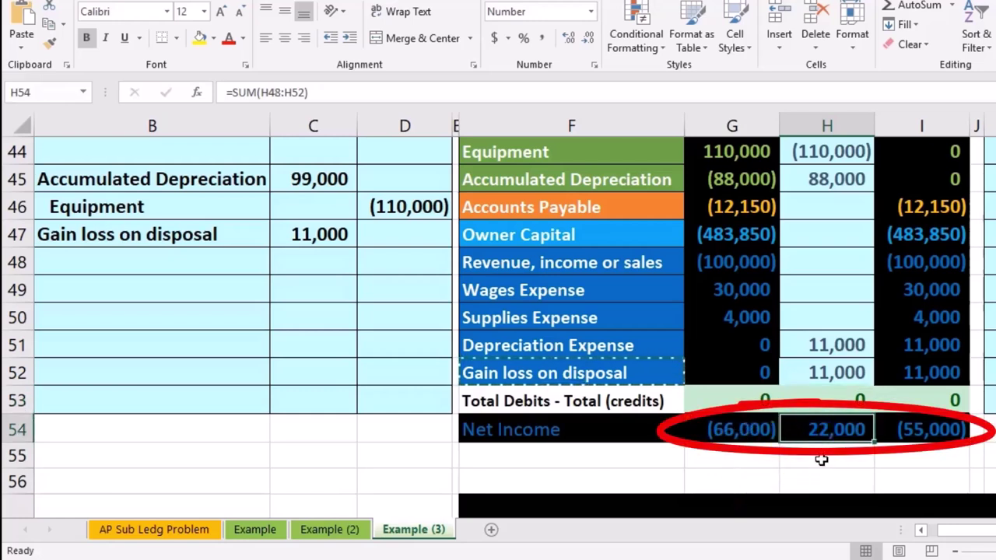
click(809, 347)
click(797, 373)
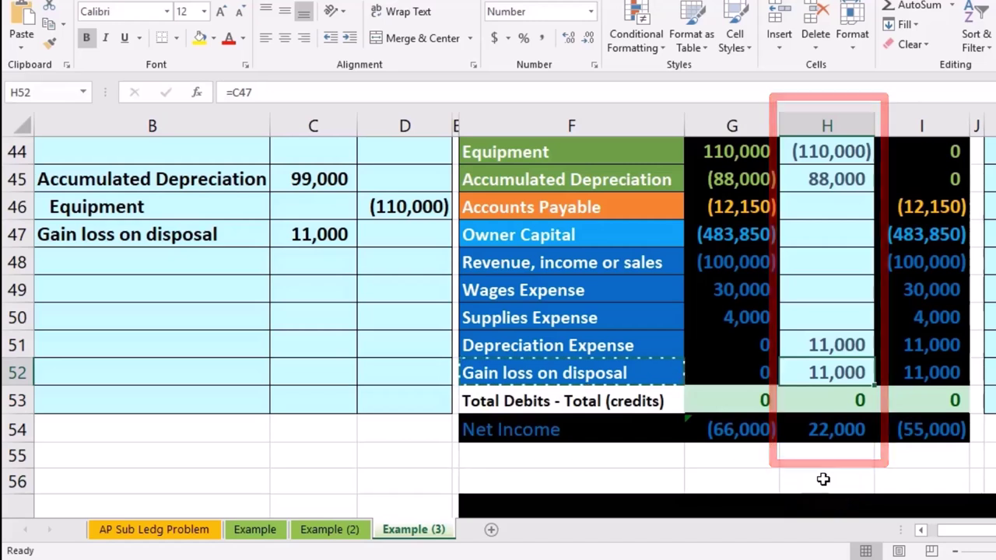
click(921, 263)
drag(922, 264, 915, 368)
click(740, 429)
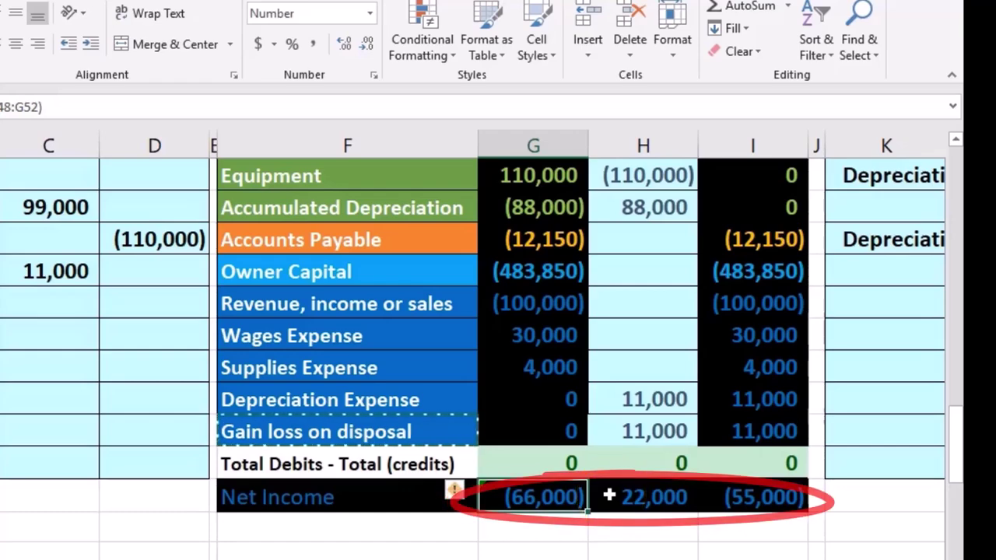
click(722, 498)
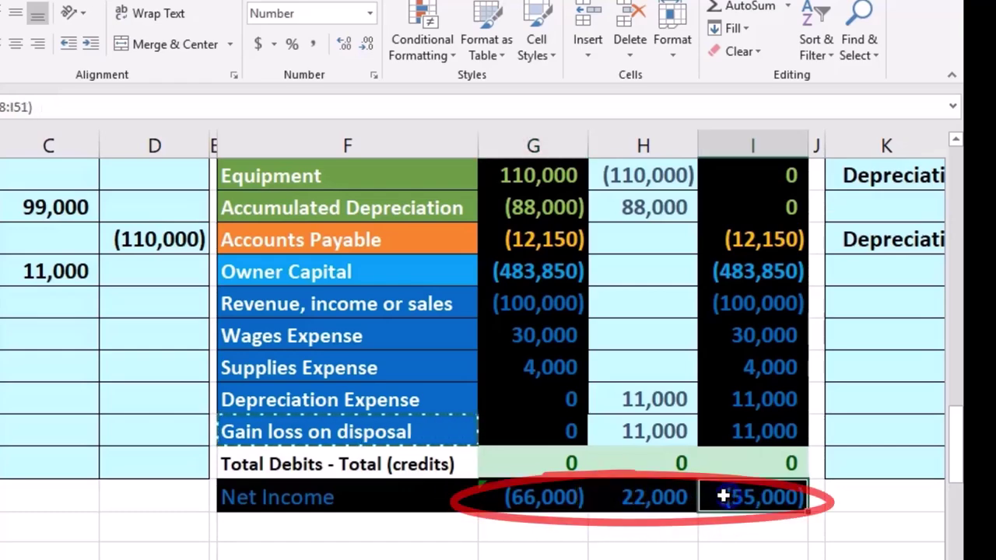